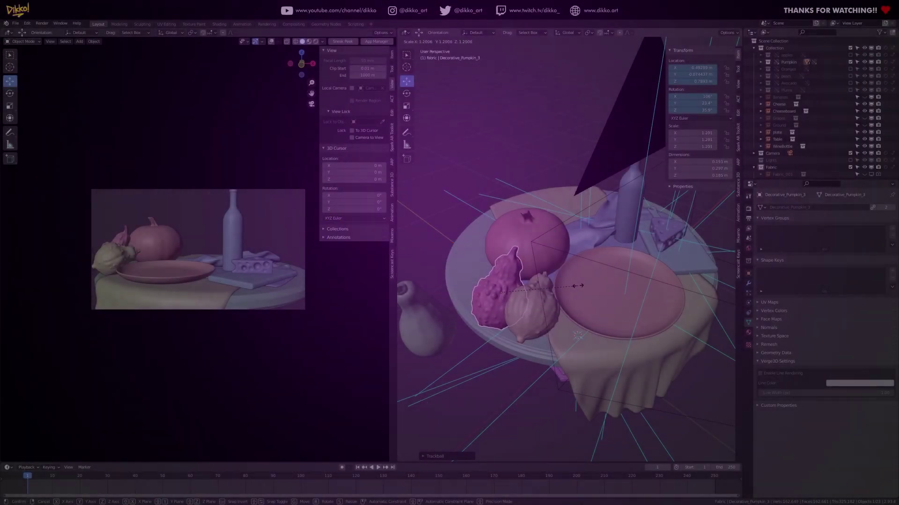
Reposition and rotate the bumpy pink gourd beside the yellow gourd and scale it to about 1.054.
click(576, 281)
key(g)
click(575, 267)
middle_drag(575, 268, 608, 271)
key(g)
key(r)
click(611, 251)
key(s)
click(622, 272)
Scale the large pumpkin to about 1.425 and push it back along Y to about 0.17 m.
middle_drag(622, 272, 537, 243)
click(538, 243)
key(s)
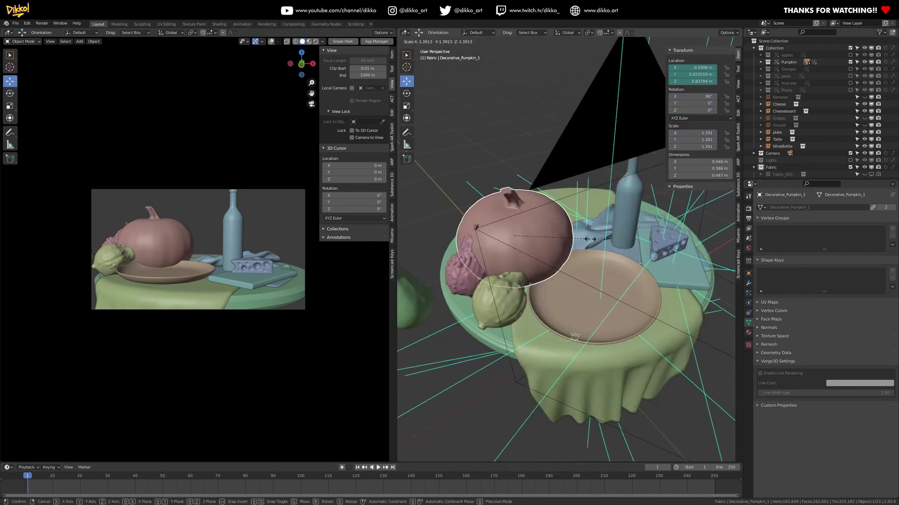
click(593, 239)
middle_drag(593, 240, 595, 257)
key(g)
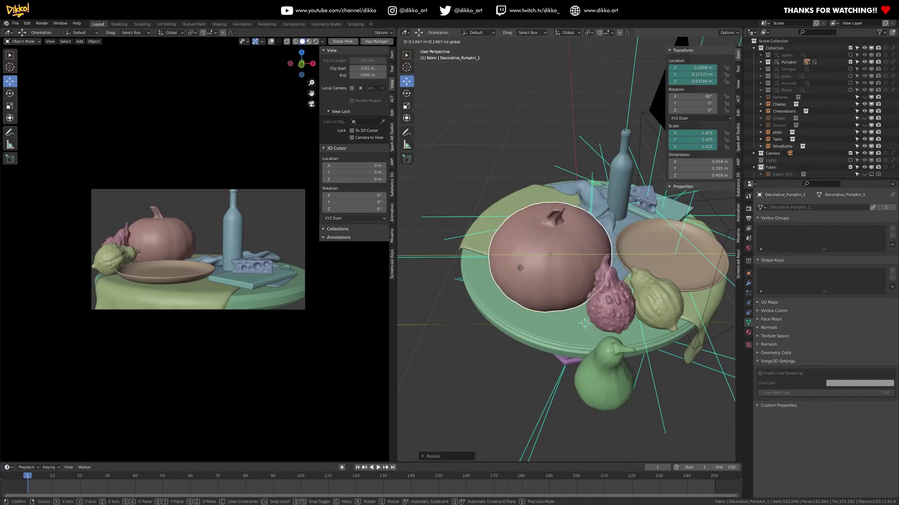
click(520, 267)
Nudge the bumpy pink gourd slightly forward along the Y axis, away from the large pumpkin.
middle_drag(520, 267, 558, 277)
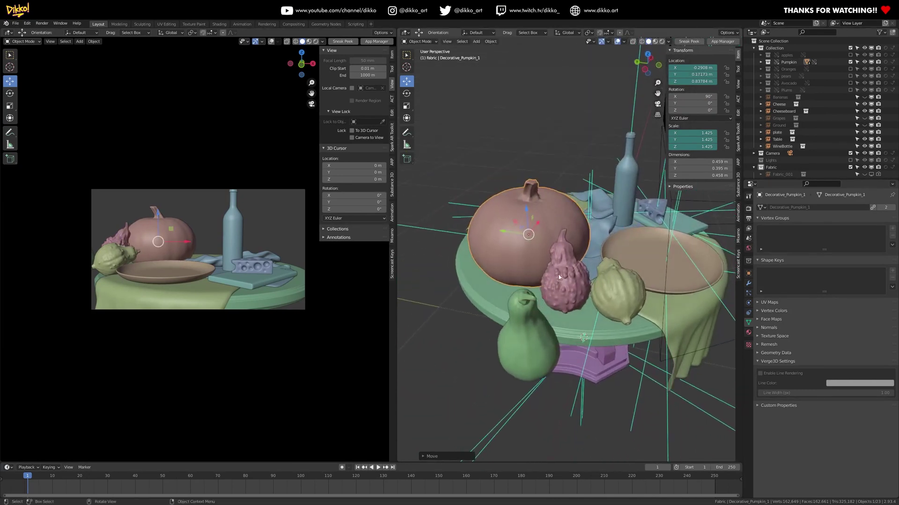
click(570, 289)
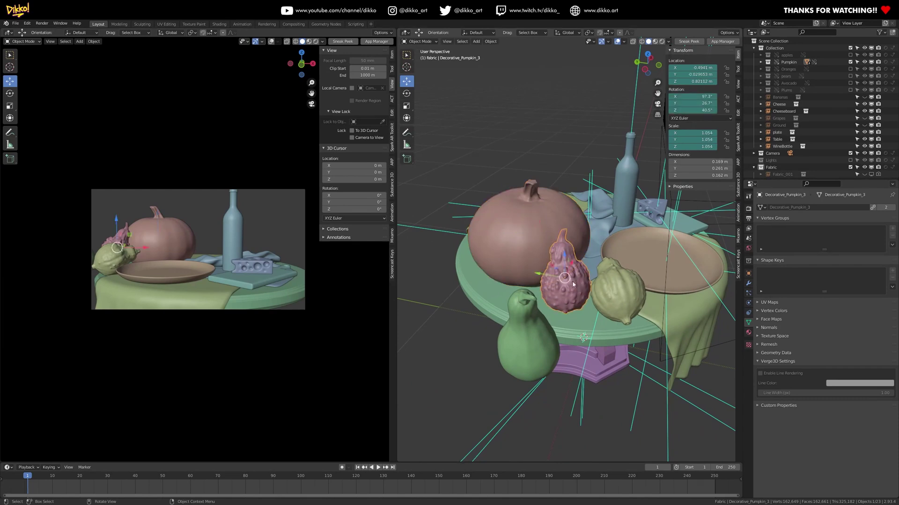
middle_drag(577, 270, 483, 249)
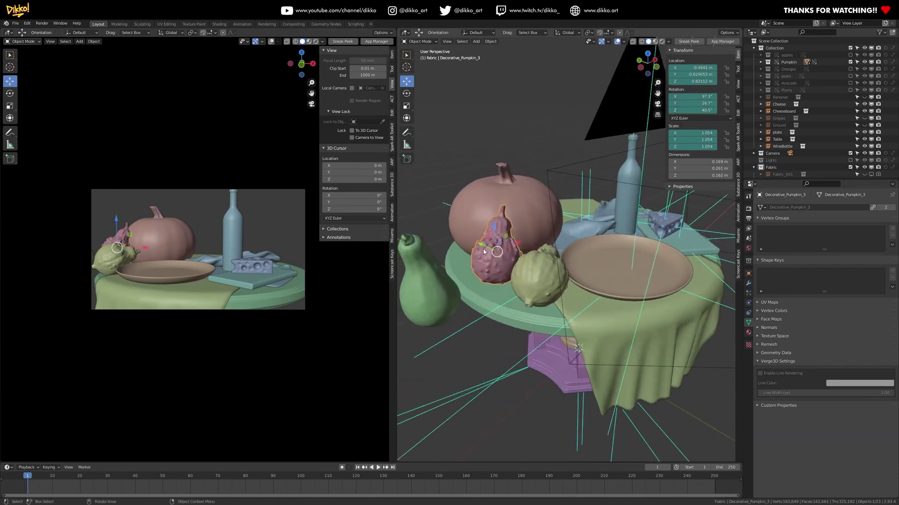
drag(480, 248, 483, 245)
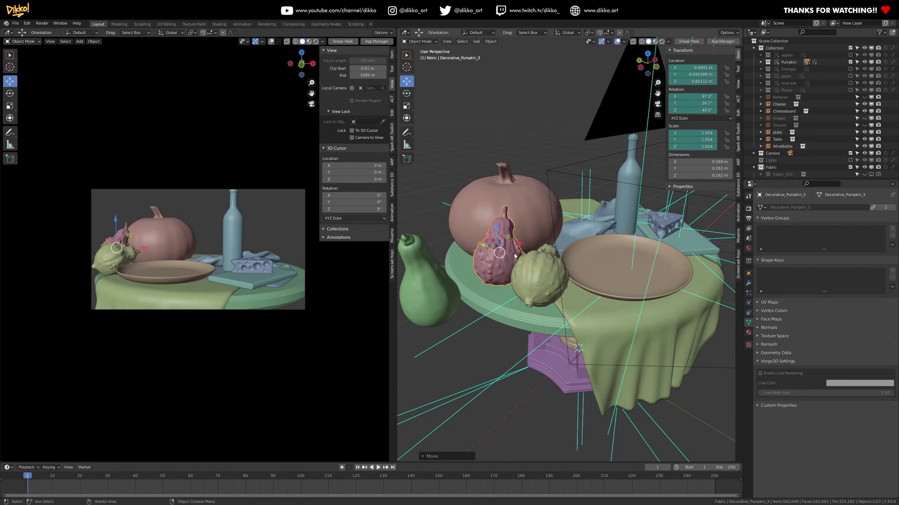
Shift the yellow gourd a little along the X axis toward the plate.
click(555, 273)
middle_drag(554, 272, 527, 288)
click(480, 287)
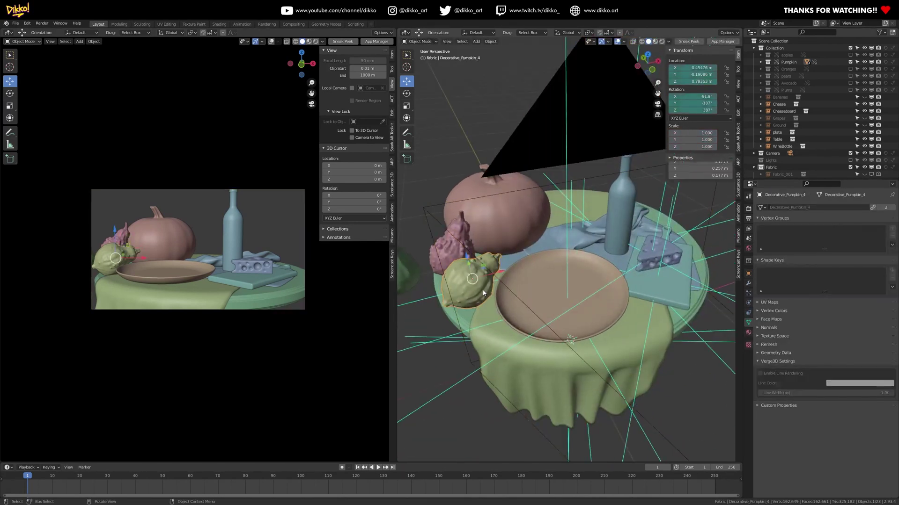
drag(499, 274, 516, 265)
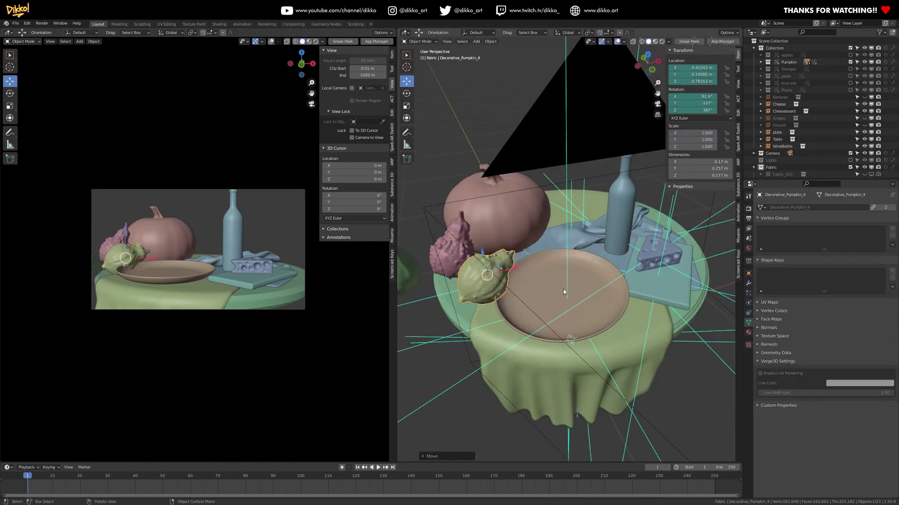
Move the plate slightly forward and along the X axis toward the cheeseboard.
click(587, 275)
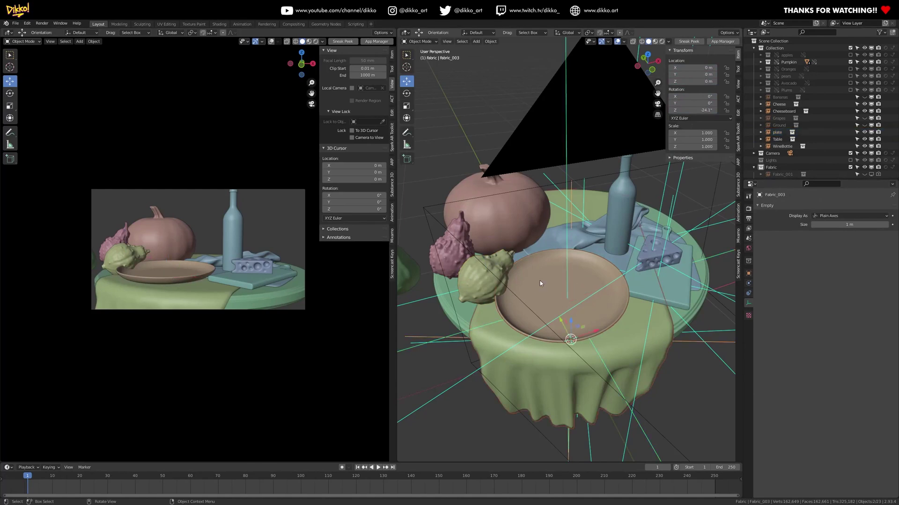
drag(596, 291, 603, 311)
drag(563, 282, 569, 284)
Move the cheeseboard under the cheese to about X 0.252 m and Y -0.348 m.
middle_drag(569, 284, 636, 290)
click(615, 327)
middle_drag(596, 260, 570, 311)
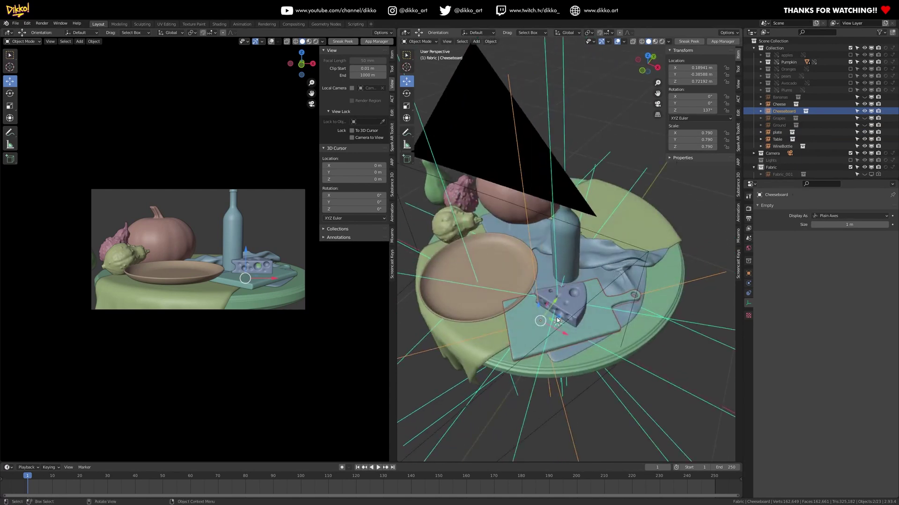
key(g)
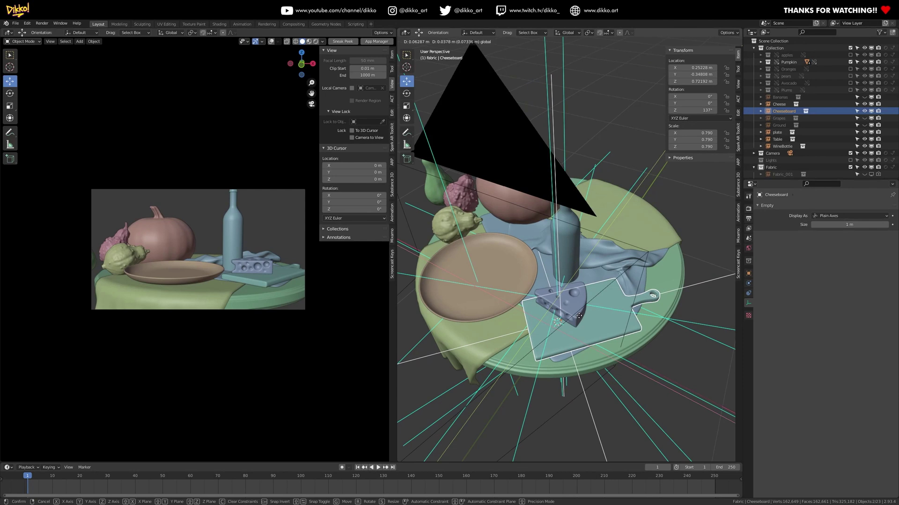
click(579, 316)
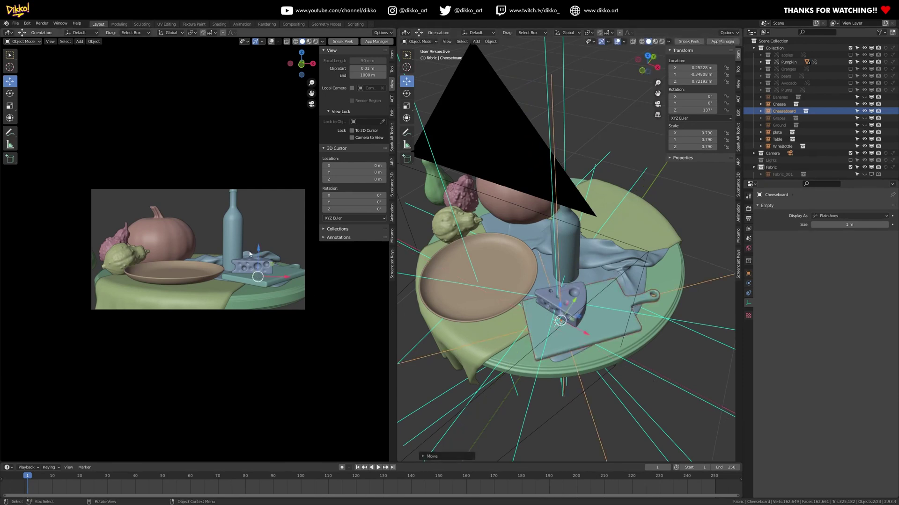
Lock the camera to the view and reframe the shot to show more of the table and hanging cloth.
middle_drag(249, 254, 258, 267)
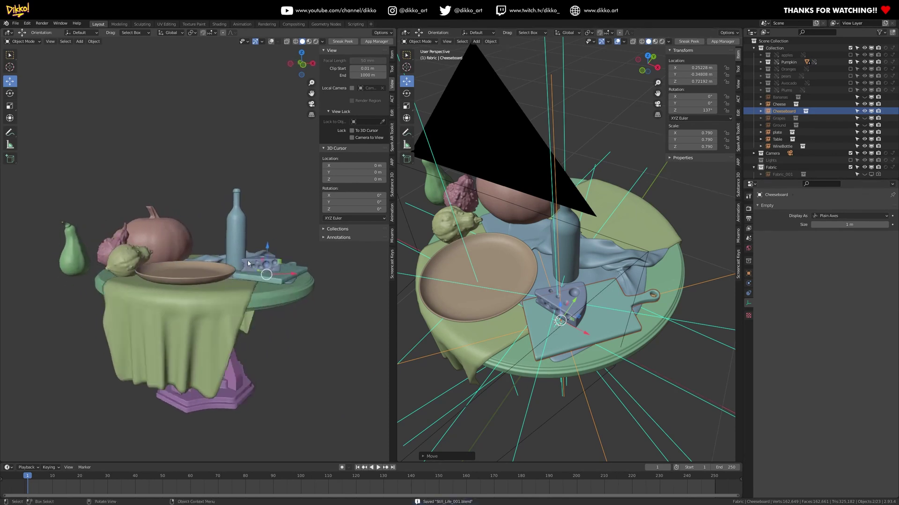
key(KP_0)
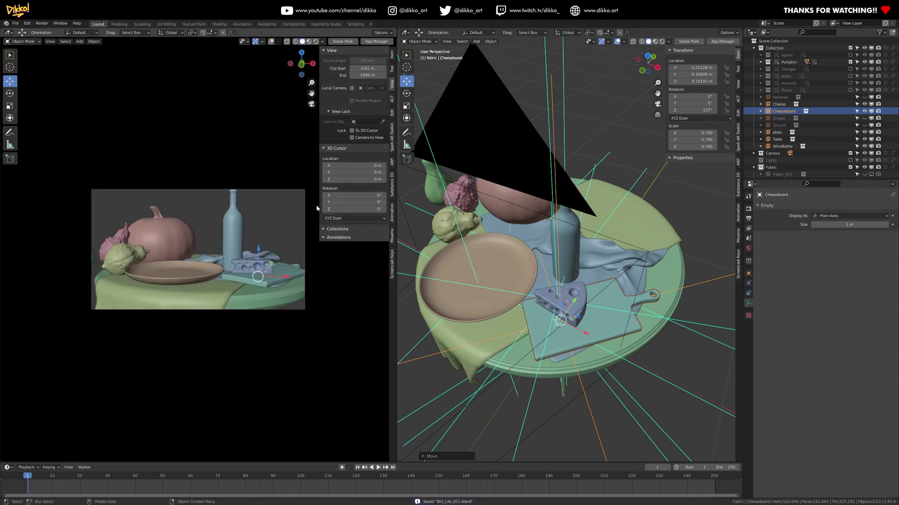
middle_drag(222, 266, 233, 276)
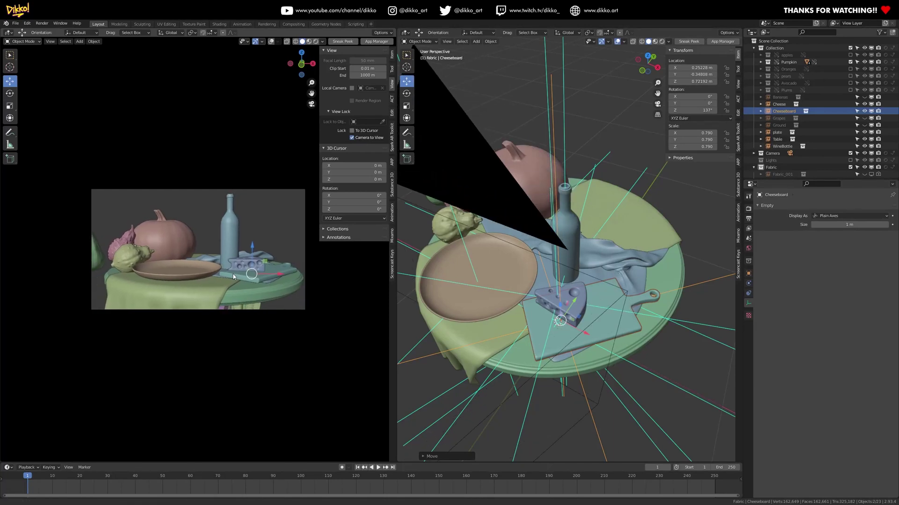
middle_drag(233, 277, 231, 274)
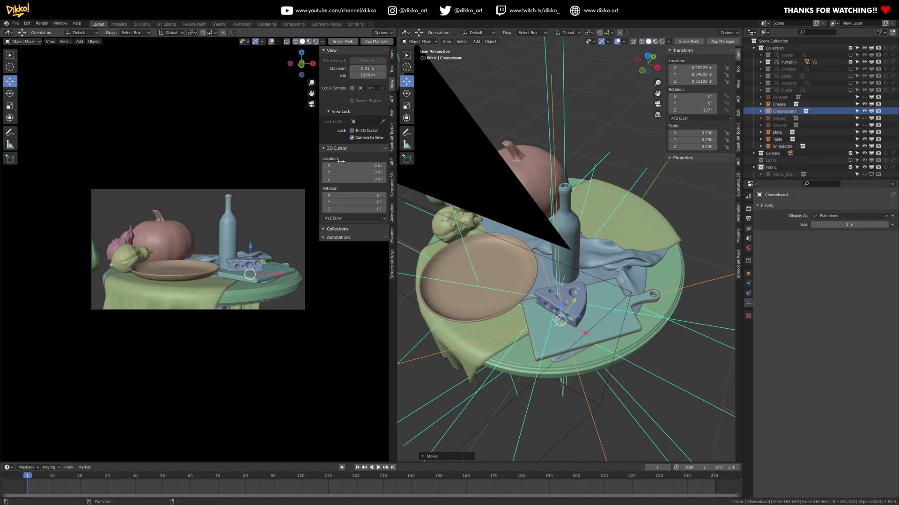
Hide the unused green gourd, Decorative_Pumpkin_2, in the Pumpkin collection.
shift+middle_drag(429, 190, 520, 210)
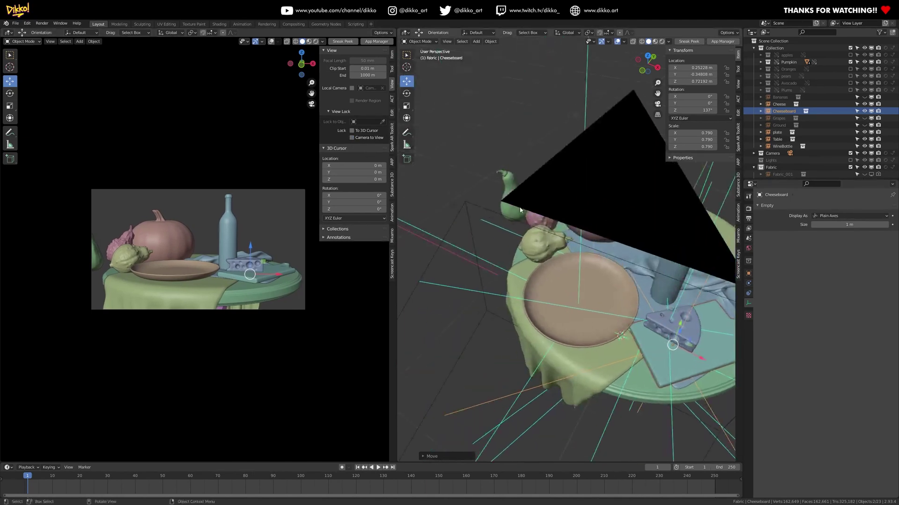
click(507, 175)
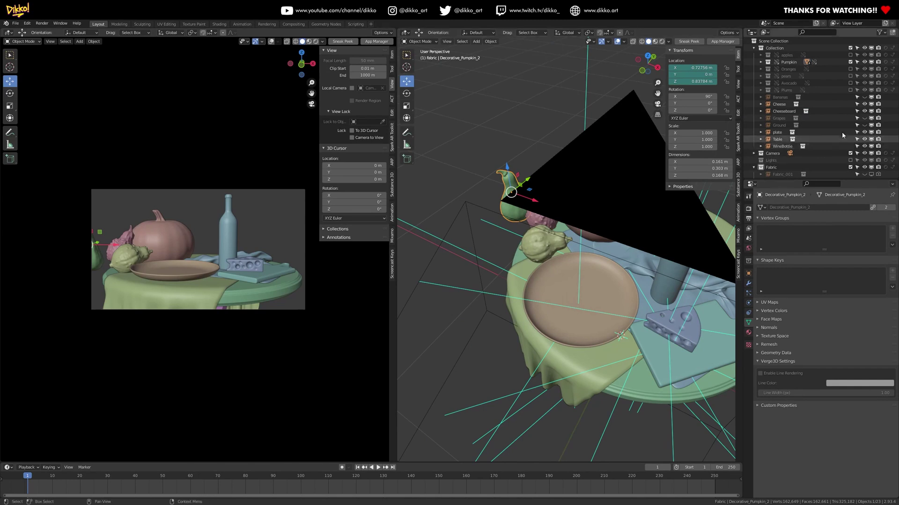
click(760, 62)
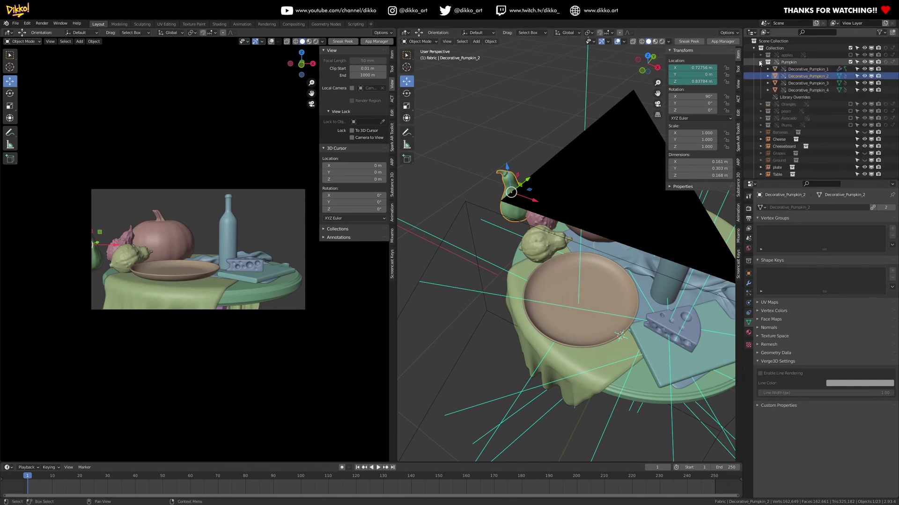
click(864, 77)
Unhide the Bananas object and select it in the scene.
middle_drag(486, 262, 500, 259)
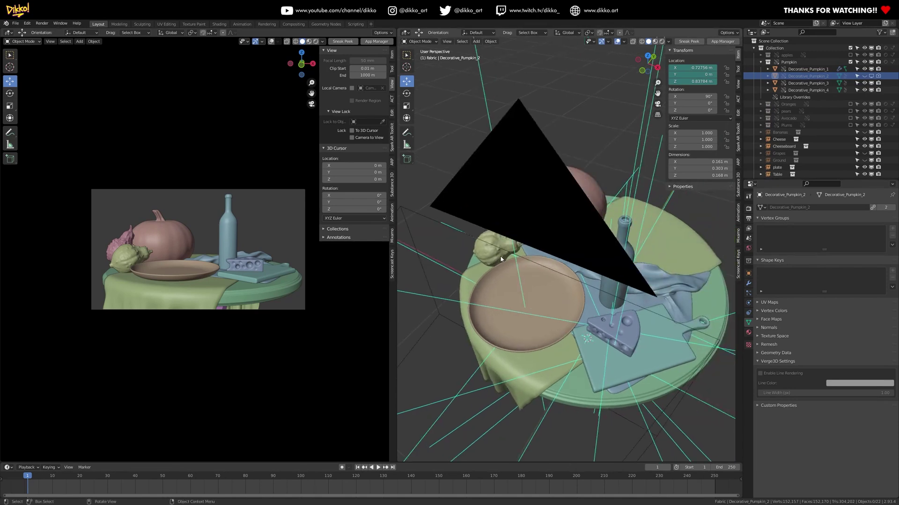
middle_drag(538, 322, 553, 301)
scroll(553, 301, up, 2)
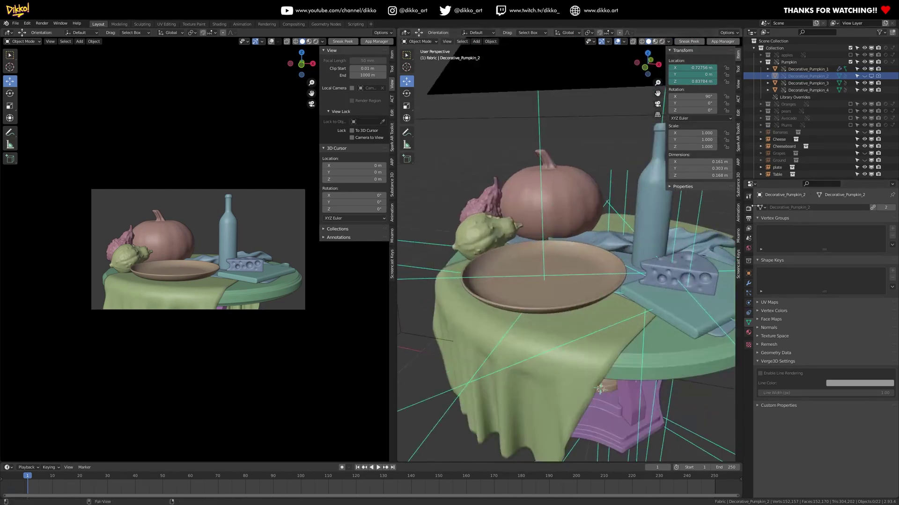
middle_drag(595, 214, 576, 252)
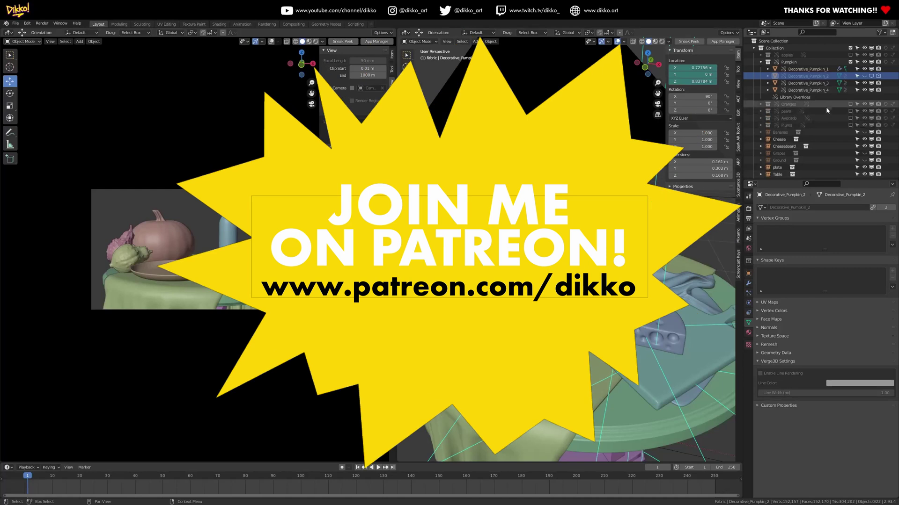
click(864, 133)
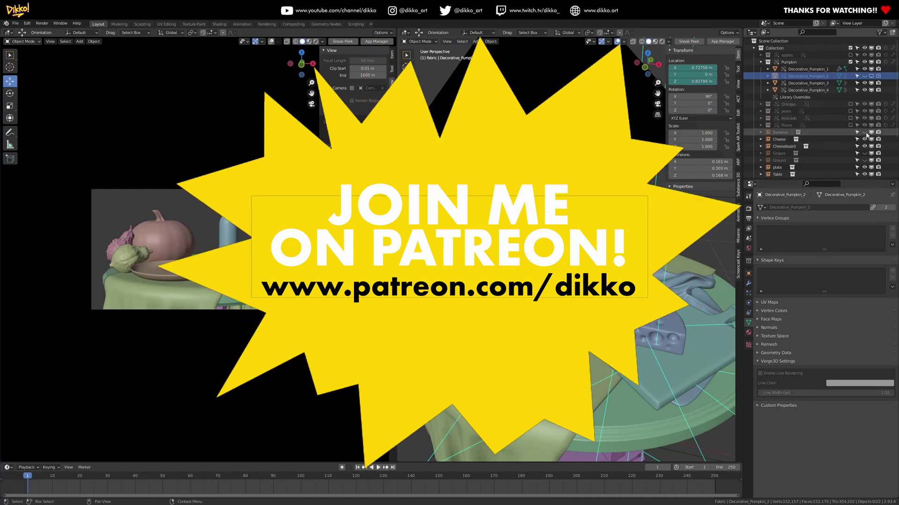
middle_drag(552, 215, 574, 213)
click(562, 206)
Move the bananas to about Y -0.267 m and lower them along Z to about 0.744 m, onto the plate.
drag(529, 187, 548, 199)
middle_drag(557, 211, 520, 194)
key(g)
key(z)
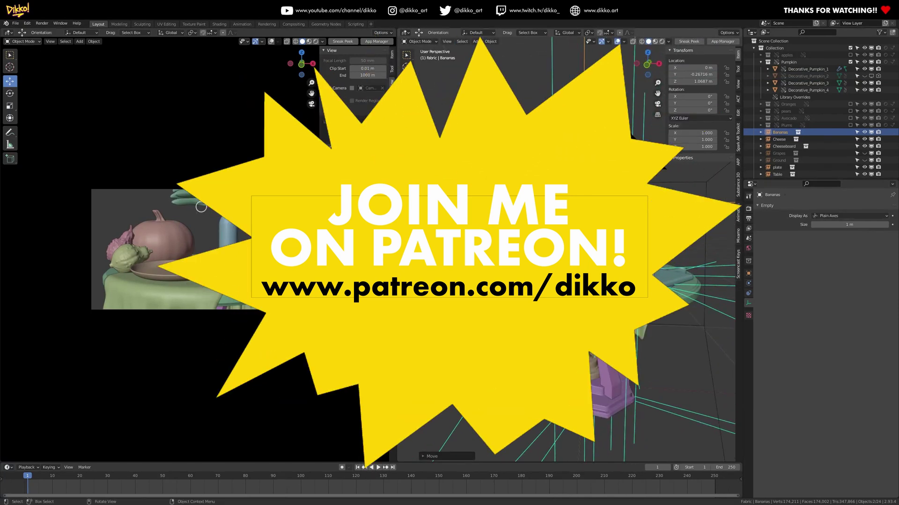
click(557, 243)
middle_drag(557, 243, 583, 244)
scroll(585, 248, up, 2)
Tilt the bananas by about 9° and scale them up to about 1.115.
key(r)
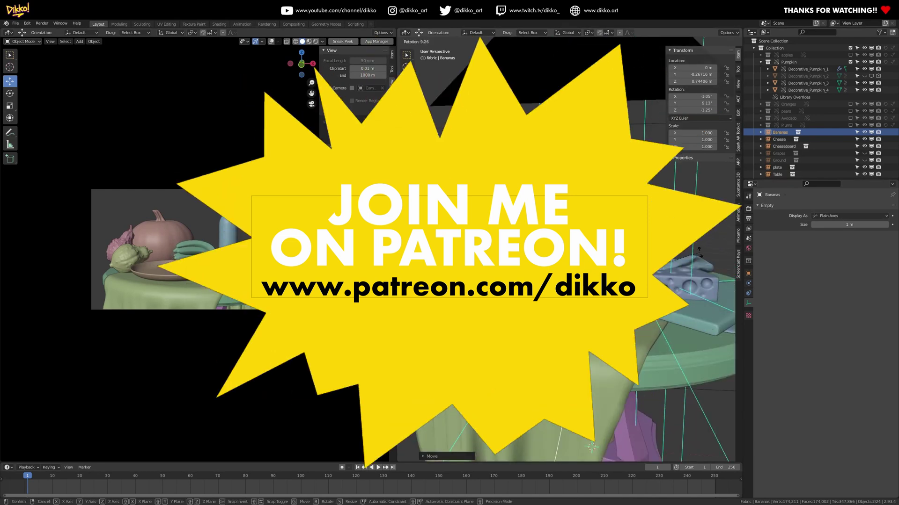
click(702, 256)
key(s)
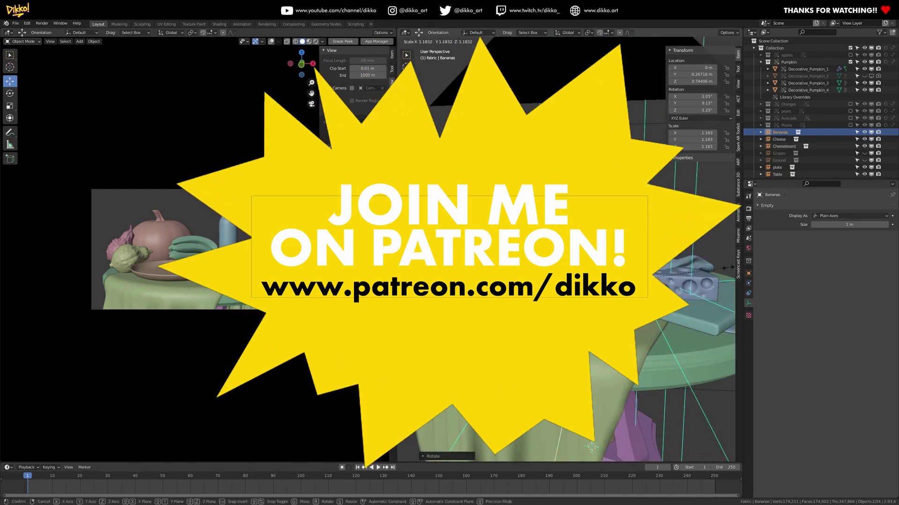
key(Return)
Slide the bananas along X to about -0.068 m and rotate them around Z to about 13.7°.
middle_drag(676, 272, 696, 279)
drag(632, 288, 592, 292)
key(r)
key(z)
click(705, 304)
middle_drag(705, 303, 595, 317)
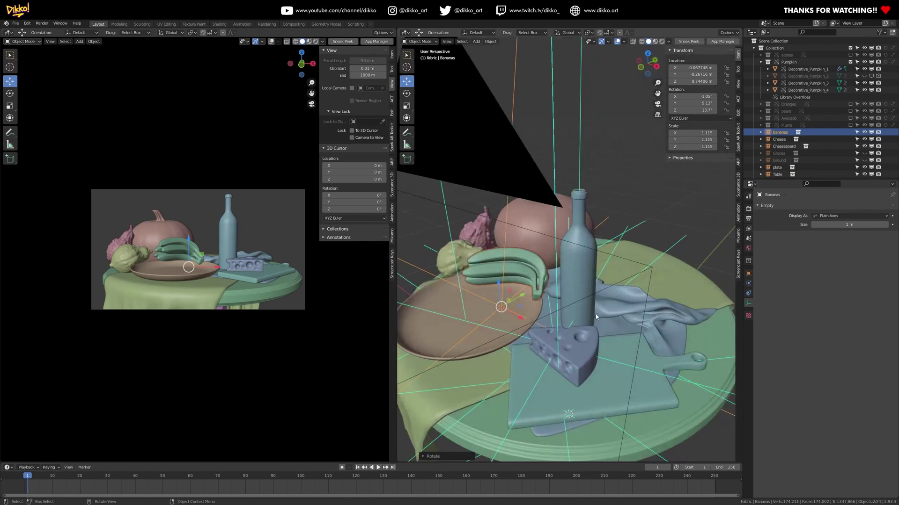
Shift the bananas to the plate's edge near the bottle, tilt them to about 9.6° in Y, and lower them to about Z 0.734 m.
drag(521, 304, 542, 312)
middle_drag(542, 313, 608, 302)
key(r)
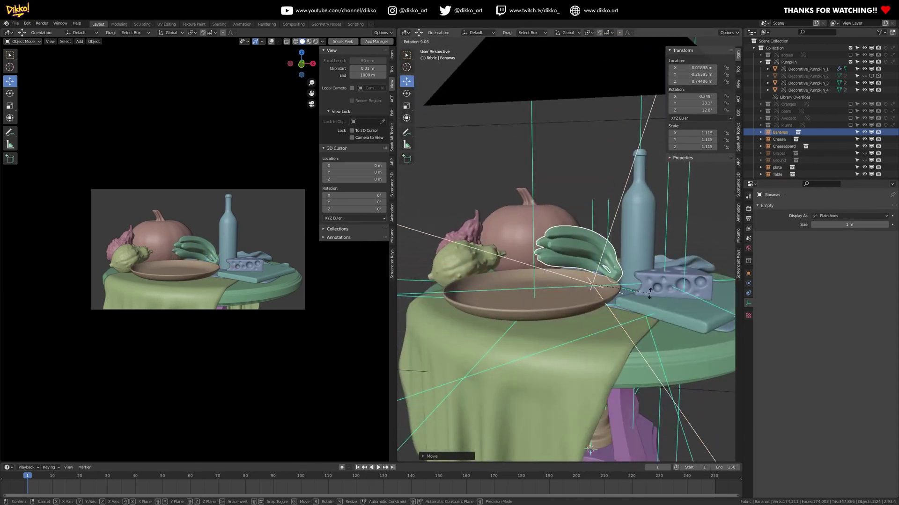
click(650, 294)
key(g)
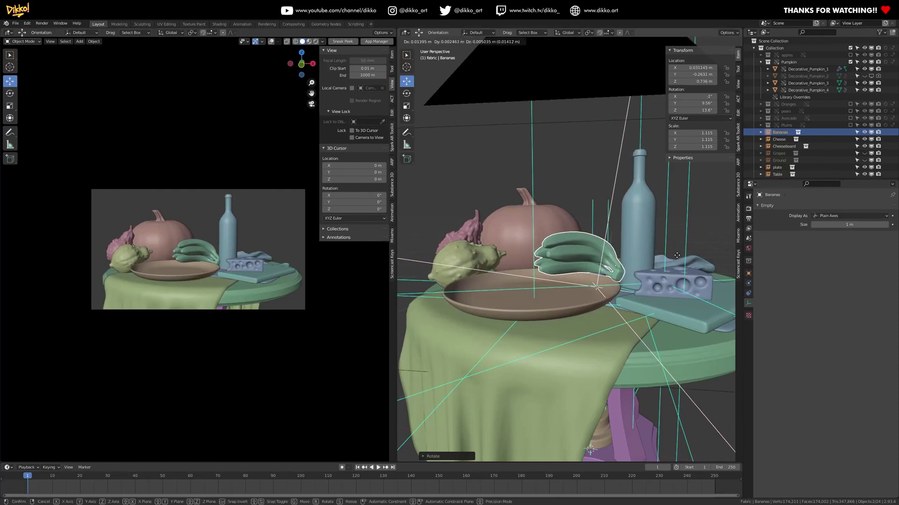
click(656, 285)
Move the wine bottle about 0.028 m along the Y axis, beside the bananas.
middle_drag(655, 286, 643, 272)
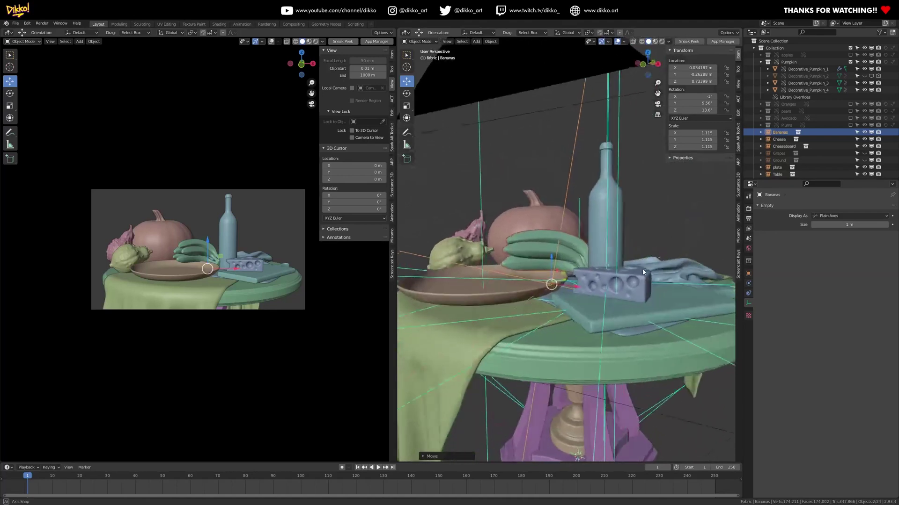
scroll(645, 274, up, 5)
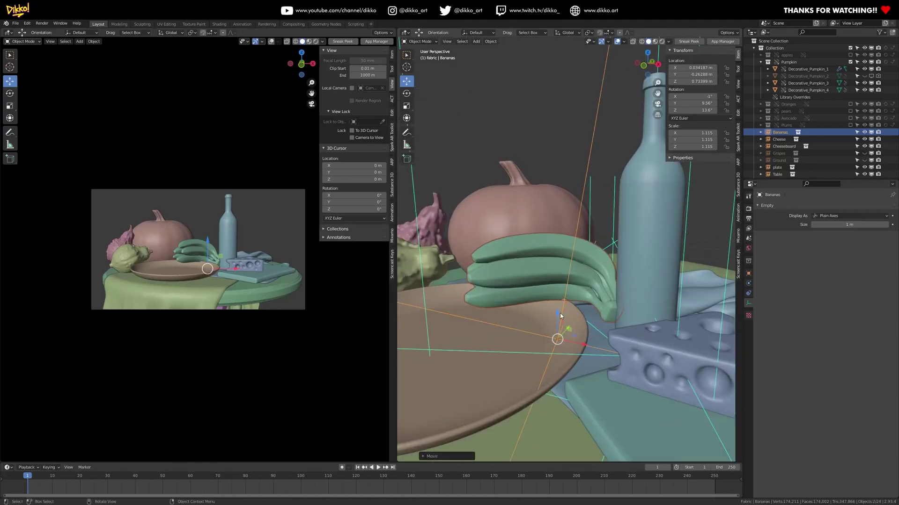
middle_drag(560, 316, 696, 328)
click(673, 323)
drag(670, 330, 670, 336)
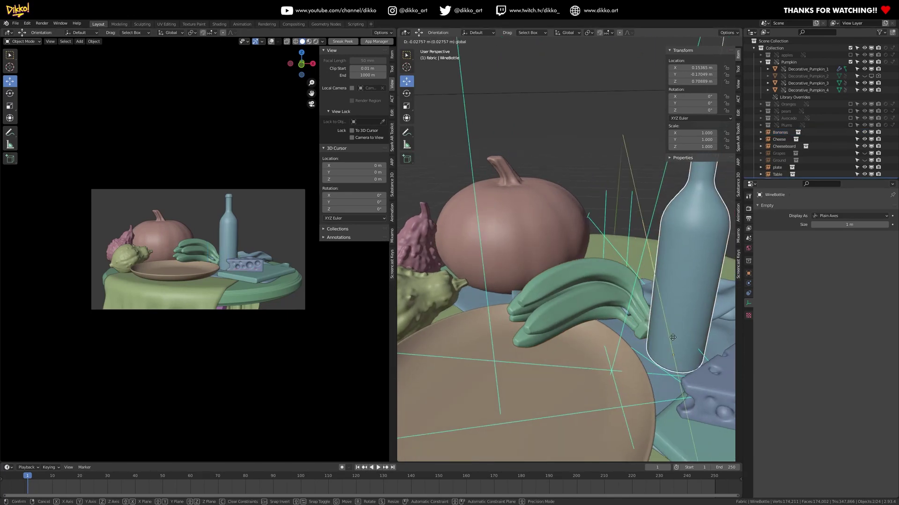
click(673, 337)
middle_drag(517, 333, 538, 295)
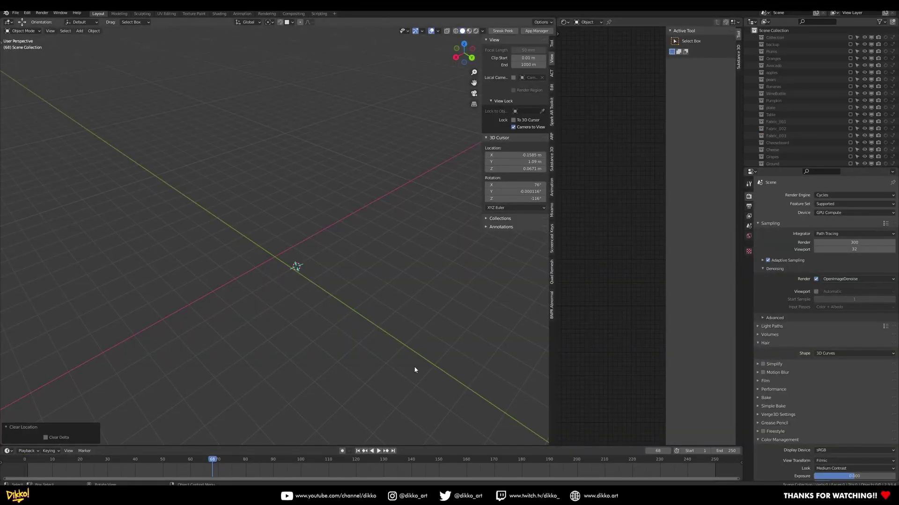
middle_drag(299, 253, 281, 250)
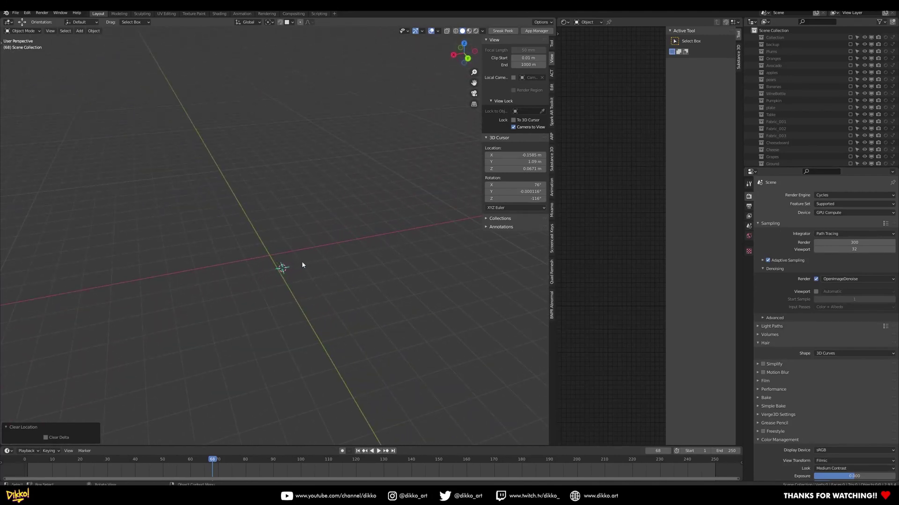
middle_drag(280, 252, 327, 257)
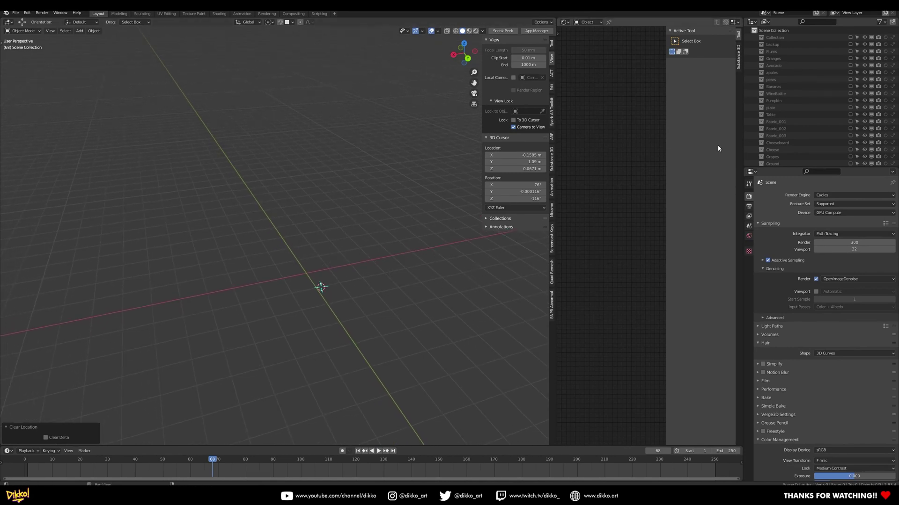
Show the Plums collection, expand its contents to examine the plum models up close, and exclude it again.
click(850, 51)
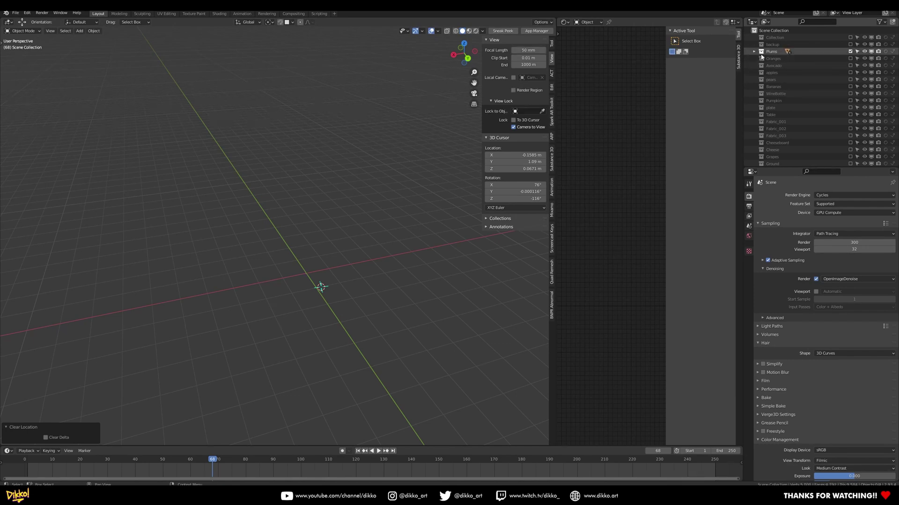
click(768, 52)
click(754, 51)
scroll(293, 273, up, 3)
shift+middle_drag(384, 339, 372, 284)
scroll(372, 284, up, 7)
shift+middle_drag(543, 428, 527, 403)
scroll(474, 332, up, 2)
shift+middle_drag(421, 347, 337, 307)
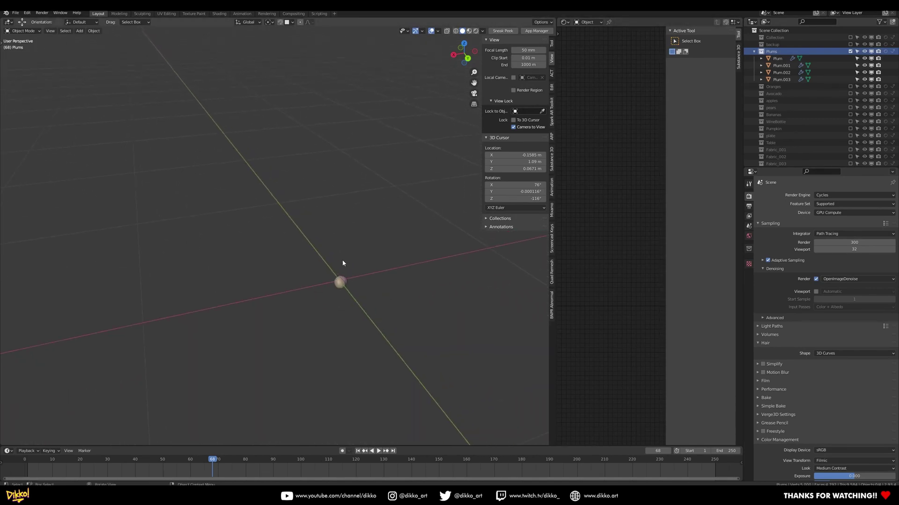
scroll(357, 242, down, 2)
click(850, 51)
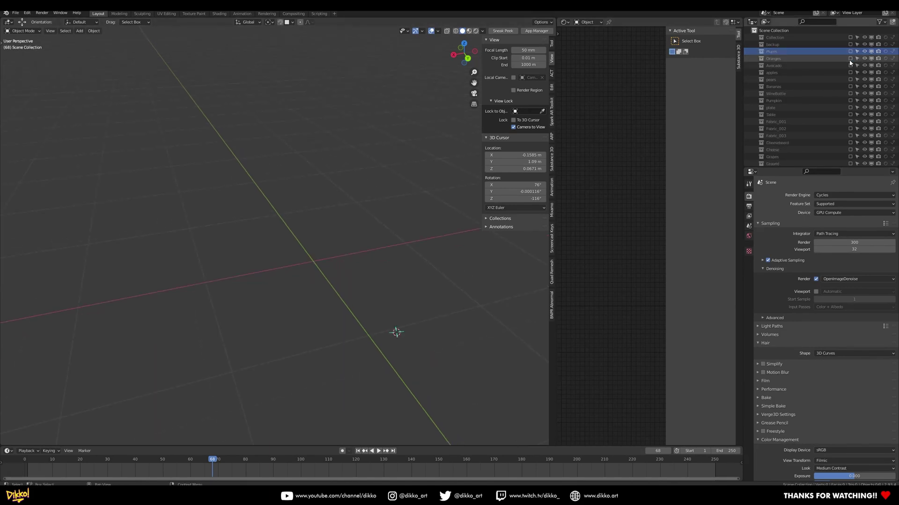
Show and exclude the Oranges and Avocado collections one at a time to examine their models.
click(850, 58)
scroll(353, 274, up, 3)
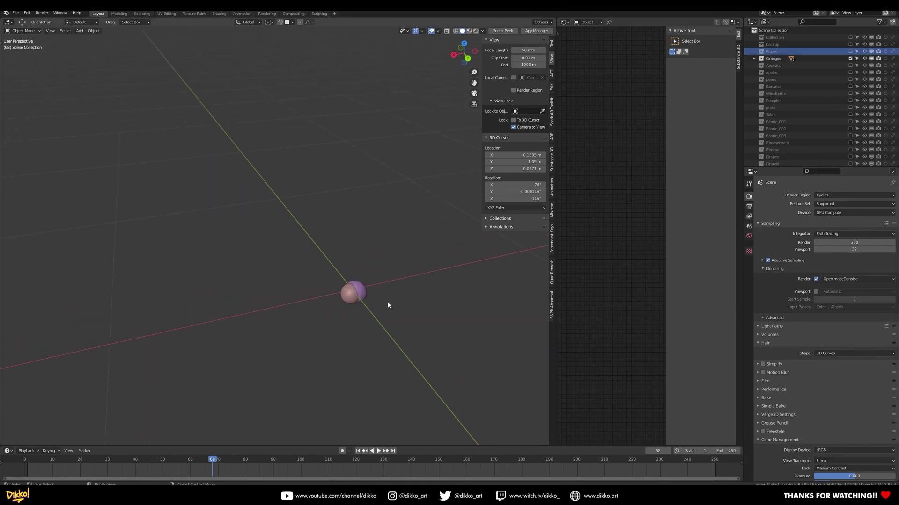
click(850, 59)
click(850, 66)
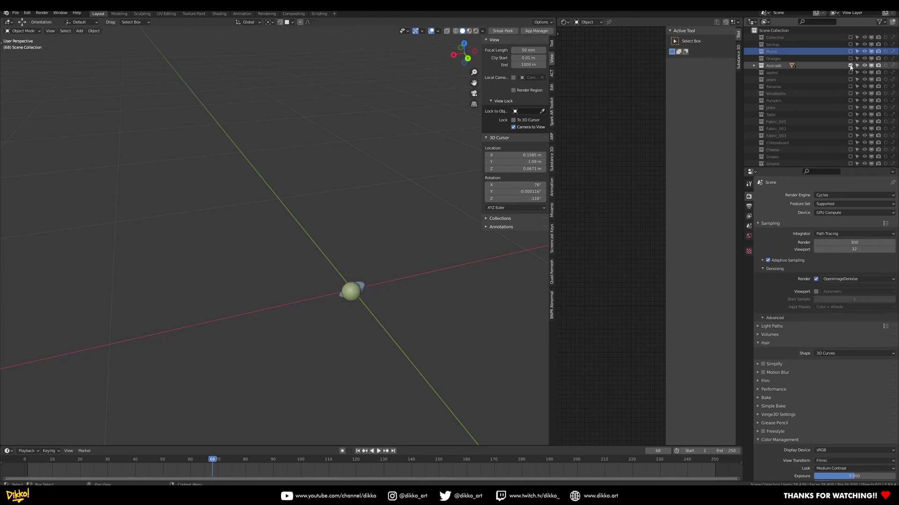
click(850, 66)
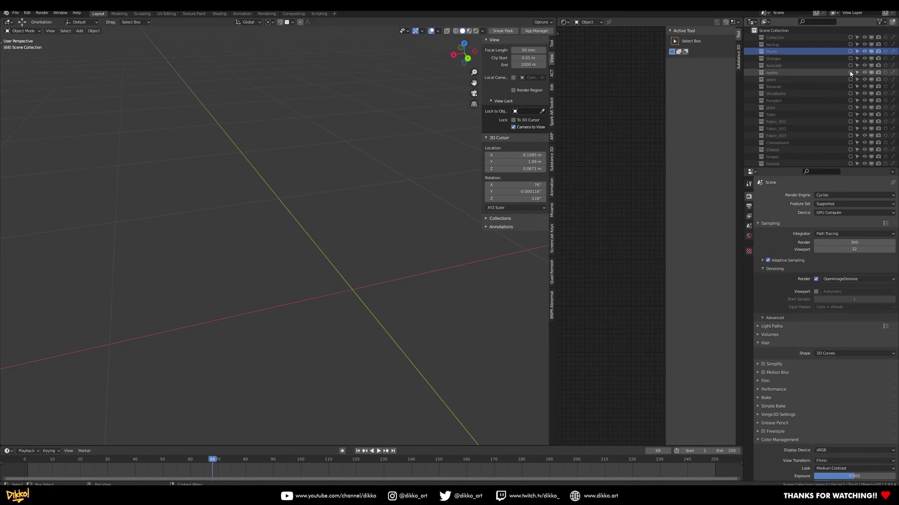
Show and exclude the pears, Bananas, WineBottle and Pumpkin collections one at a time to examine their models.
click(850, 80)
click(850, 80)
click(850, 86)
click(850, 87)
click(850, 93)
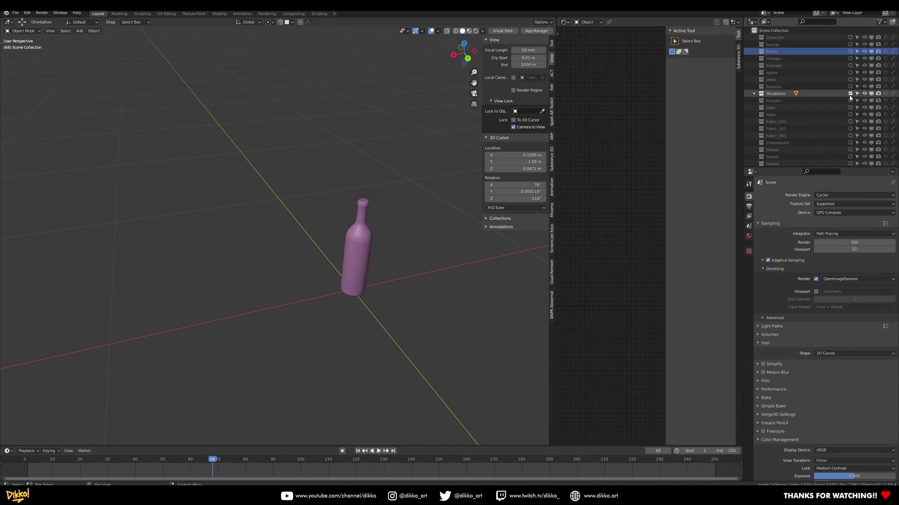
click(849, 93)
click(850, 101)
click(849, 100)
Examine the Table, plate, three Fabric and Cheeseboard collections by showing them briefly and excluding them again.
click(850, 115)
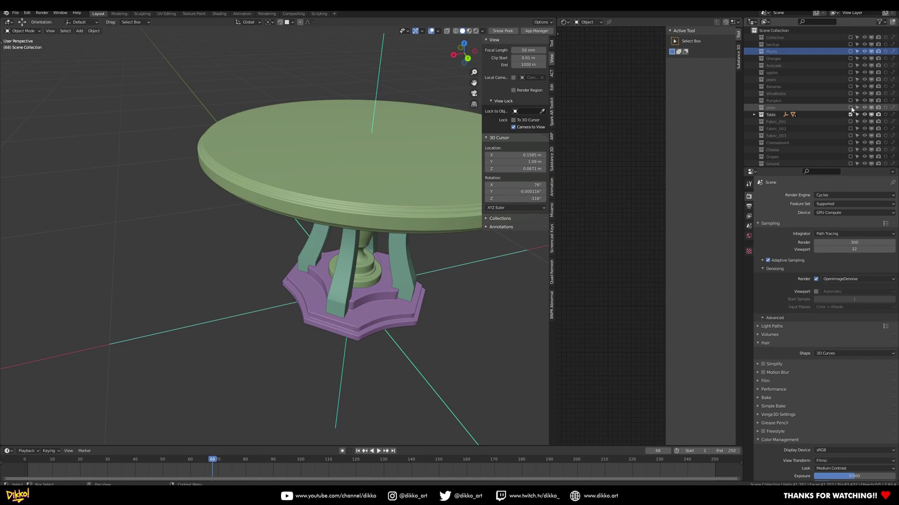
drag(850, 108, 850, 115)
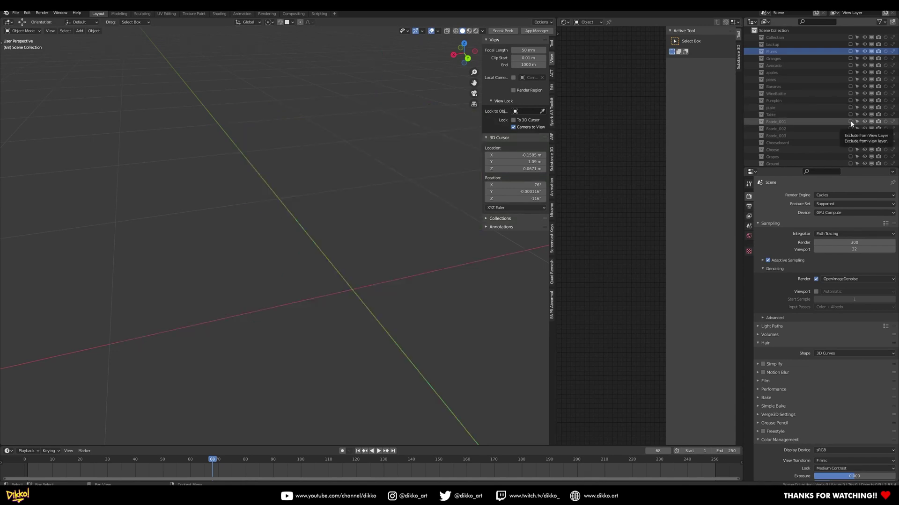
click(850, 122)
click(850, 122)
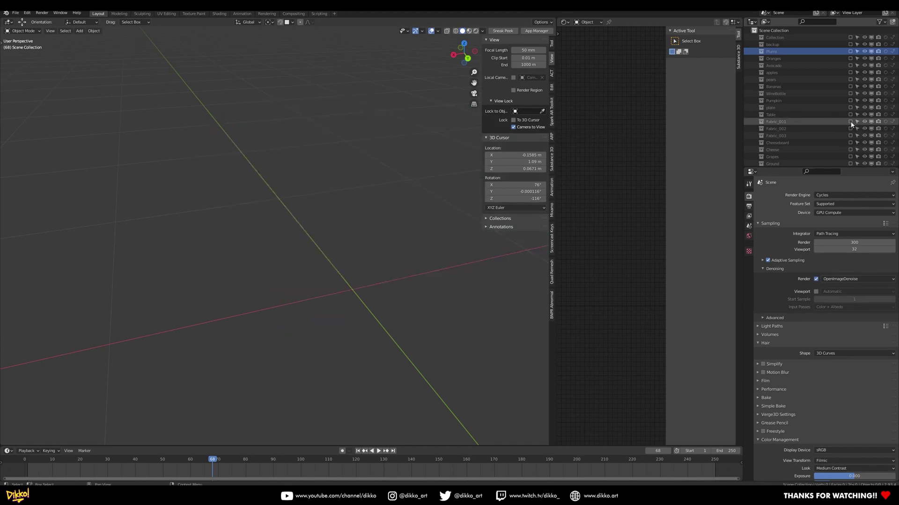
click(850, 129)
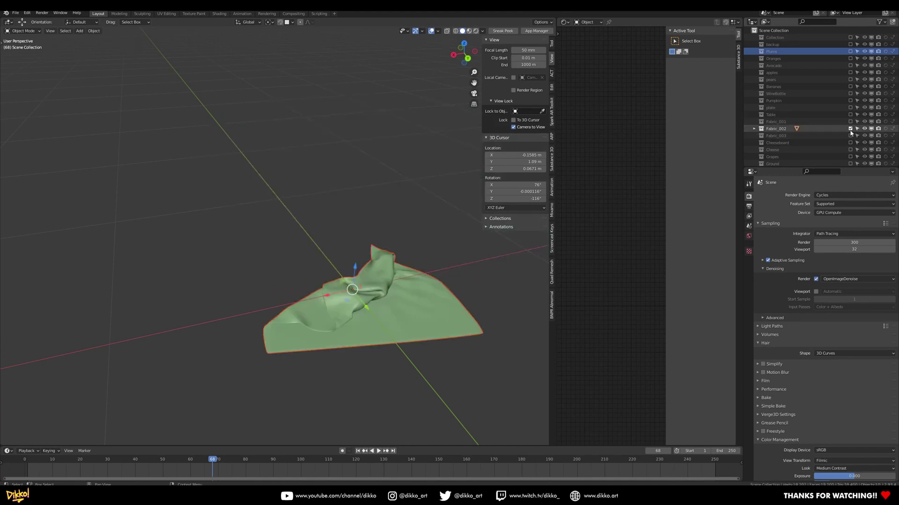
click(850, 129)
click(850, 136)
click(850, 136)
click(850, 143)
click(850, 142)
Examine the Cheese, Grapes and Ground collections, excluding each again, and show the Lights collection with its contents.
click(850, 149)
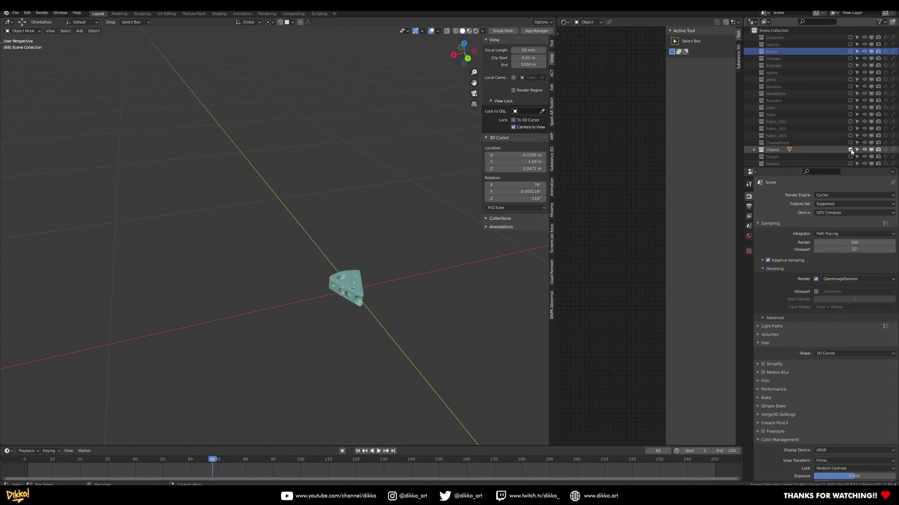
scroll(851, 152, down, 1)
click(850, 146)
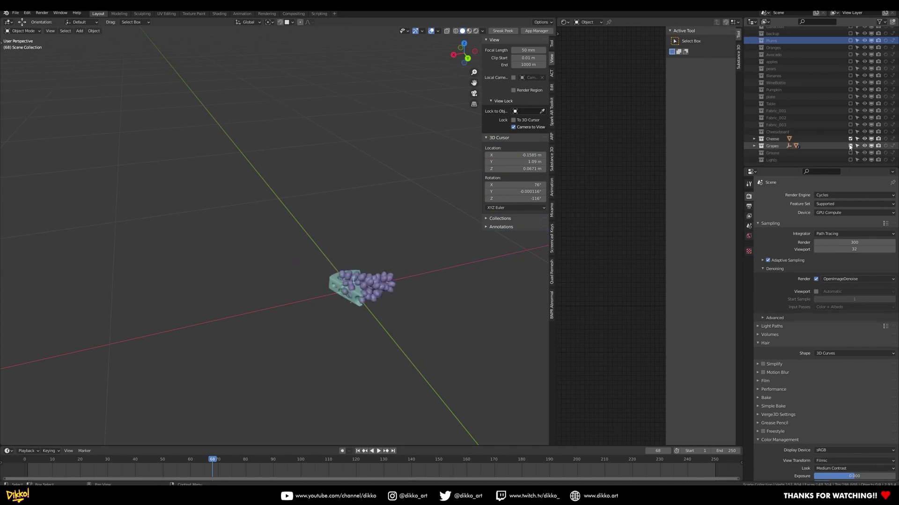
click(850, 146)
click(850, 139)
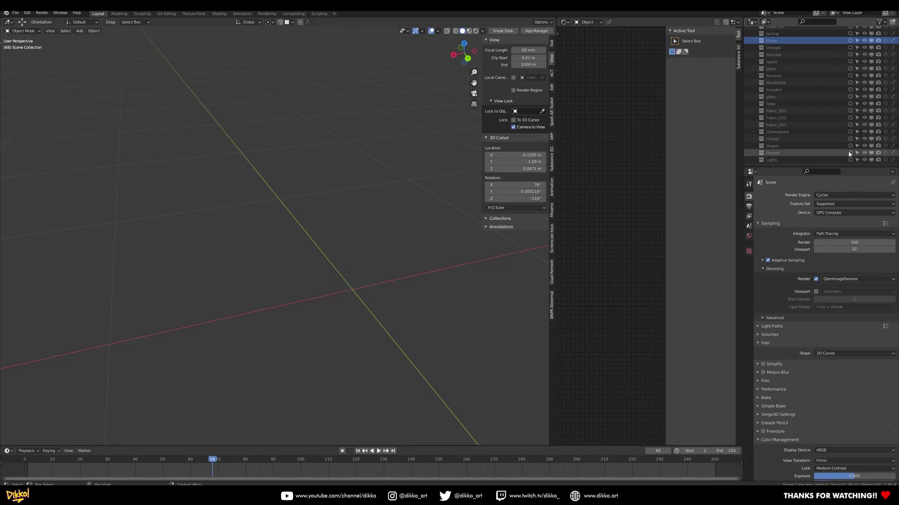
click(849, 153)
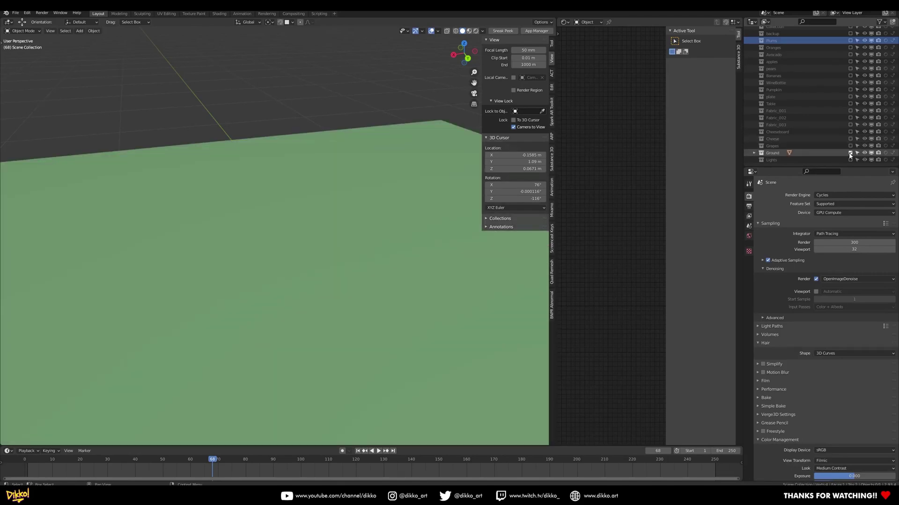
click(850, 153)
click(850, 160)
click(754, 160)
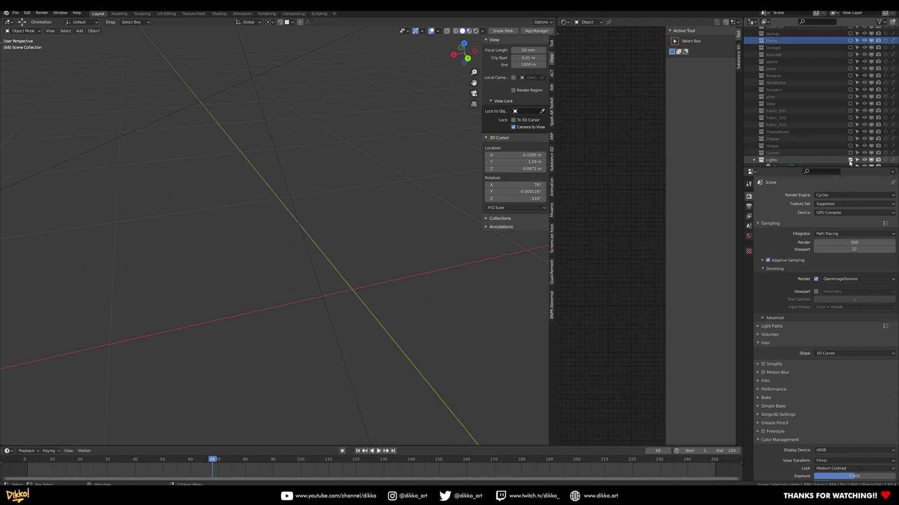
scroll(357, 269, down, 3)
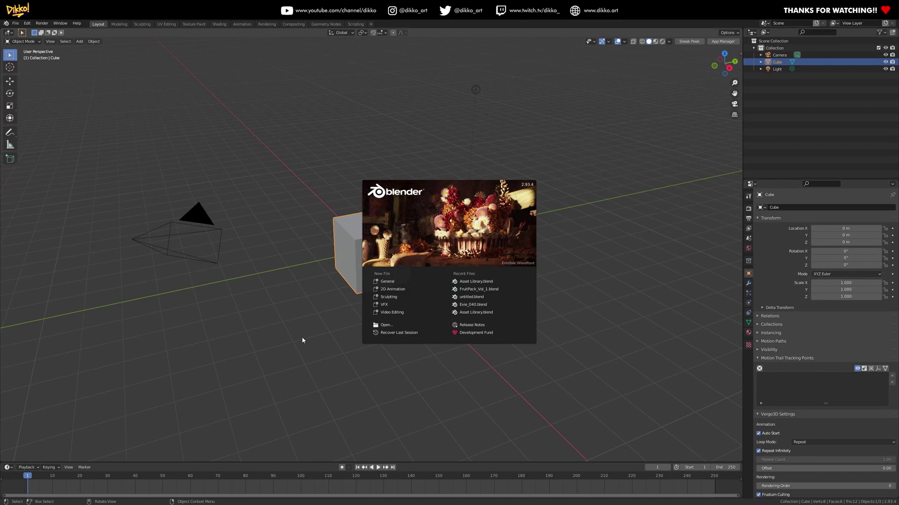
Dismiss the splash screen of the new file and delete the default cube.
click(311, 335)
middle_drag(311, 335, 354, 261)
key(x)
click(330, 262)
Move the default camera into a new collection named Camera.
click(72, 176)
key(m)
click(72, 175)
text(Camera)
key(Return)
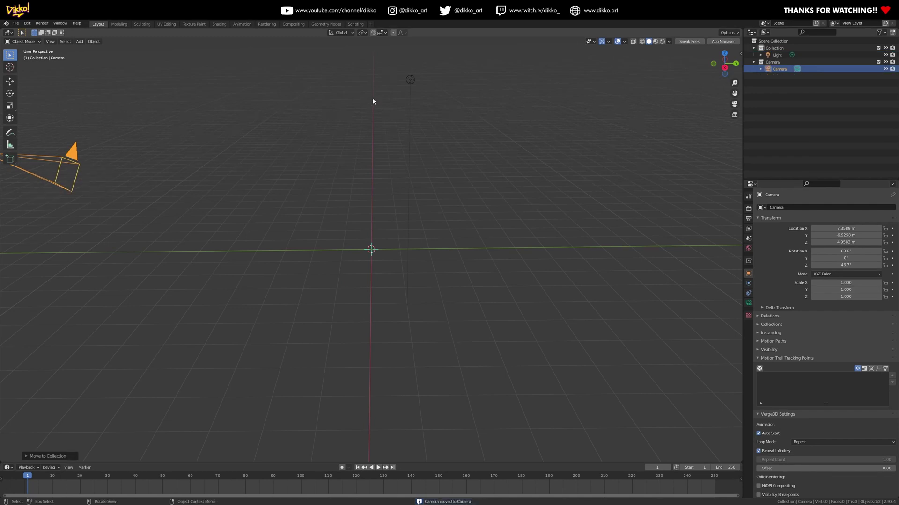
Move the default light into a new collection named Lights.
click(409, 80)
key(m)
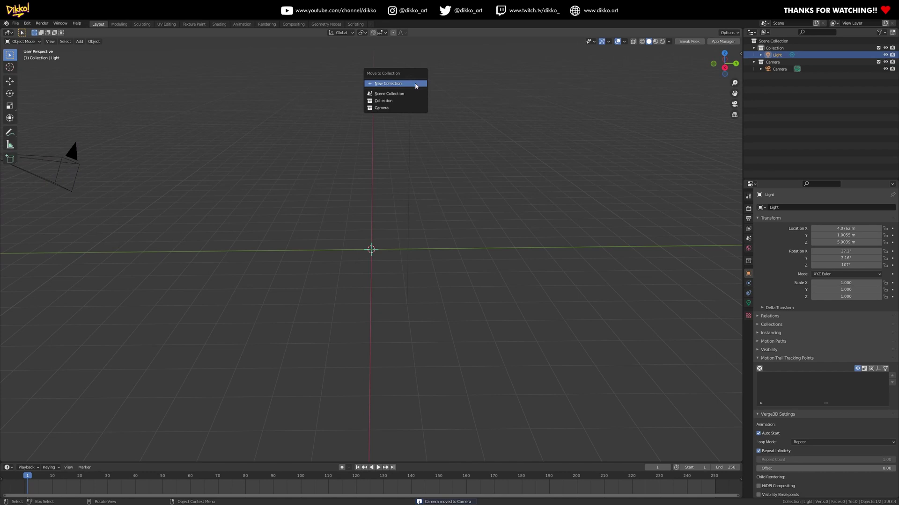
click(415, 85)
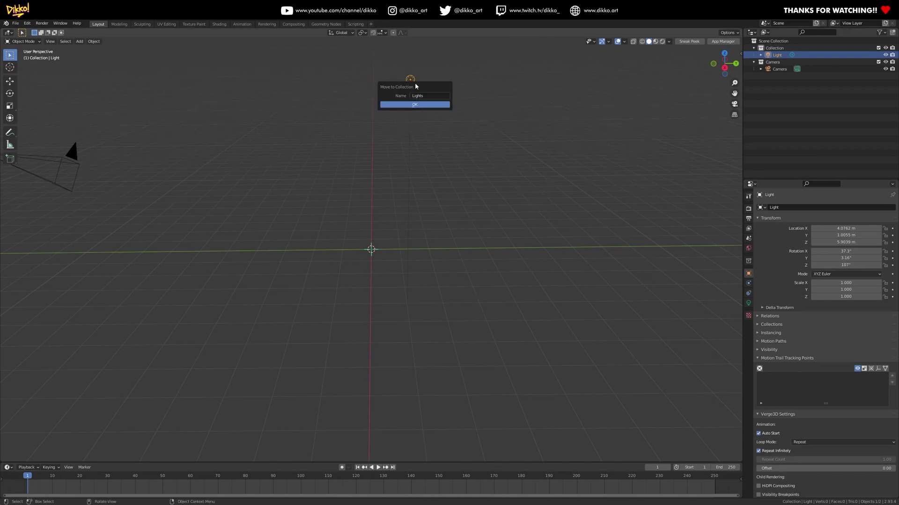
key(Return)
Exclude the Lights and Camera collections from the view layer.
middle_drag(291, 195, 328, 206)
click(878, 68)
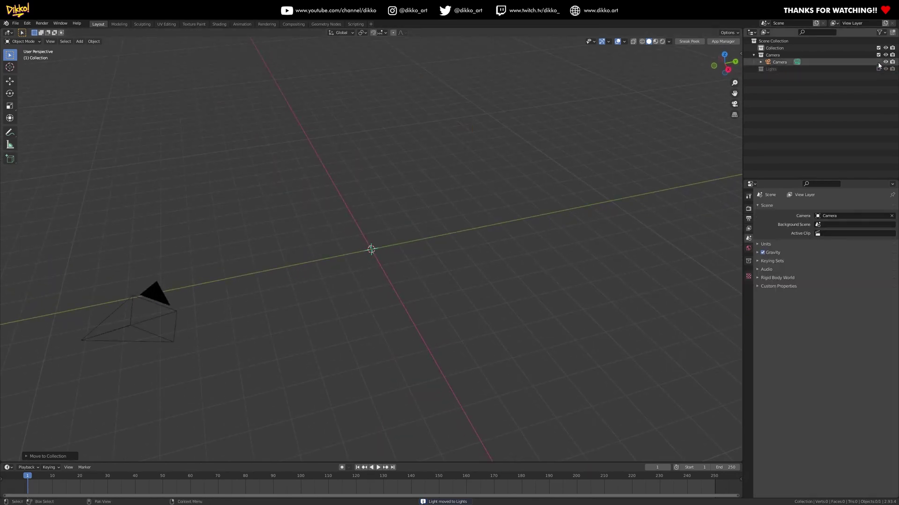
click(878, 55)
middle_drag(383, 266, 417, 254)
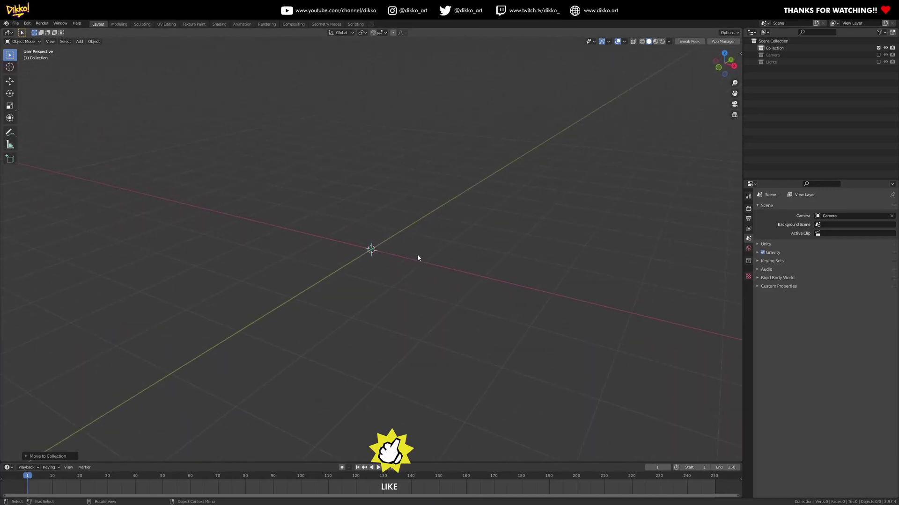
Start linking external data and browse to the collections inside Asset Library.blend in the StillLife Rendering_001 folder of Youtube Tutorials.
click(15, 23)
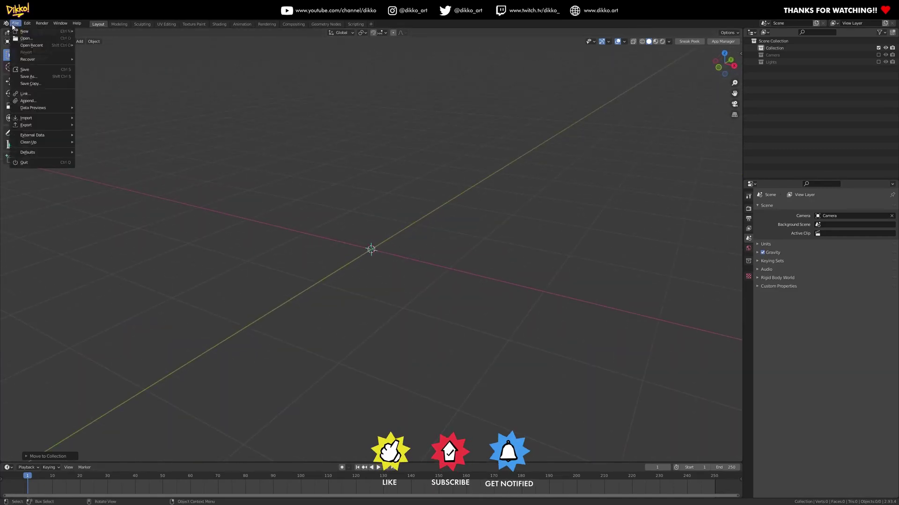
click(21, 94)
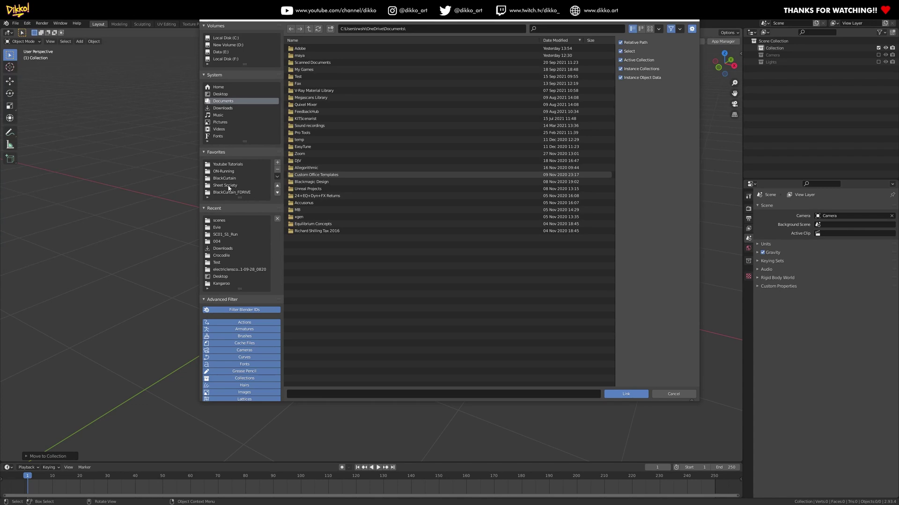
click(239, 165)
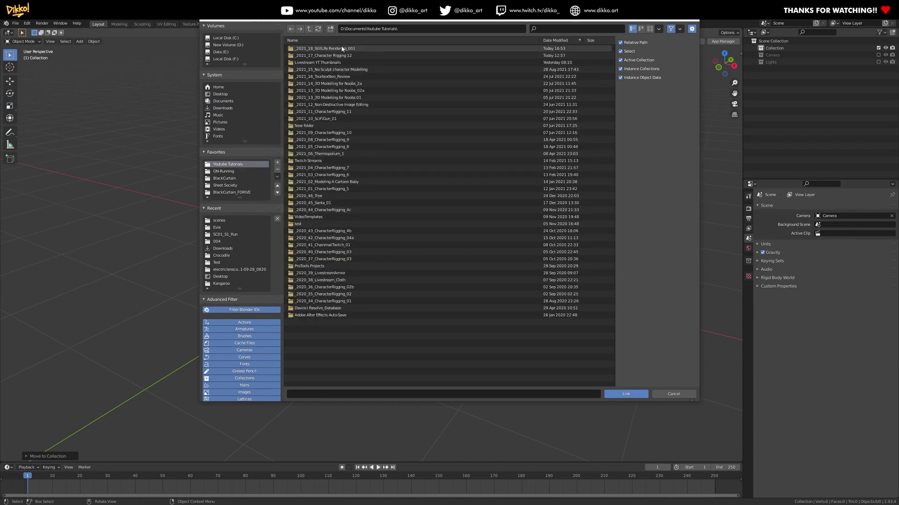
double_click(336, 49)
double_click(336, 49)
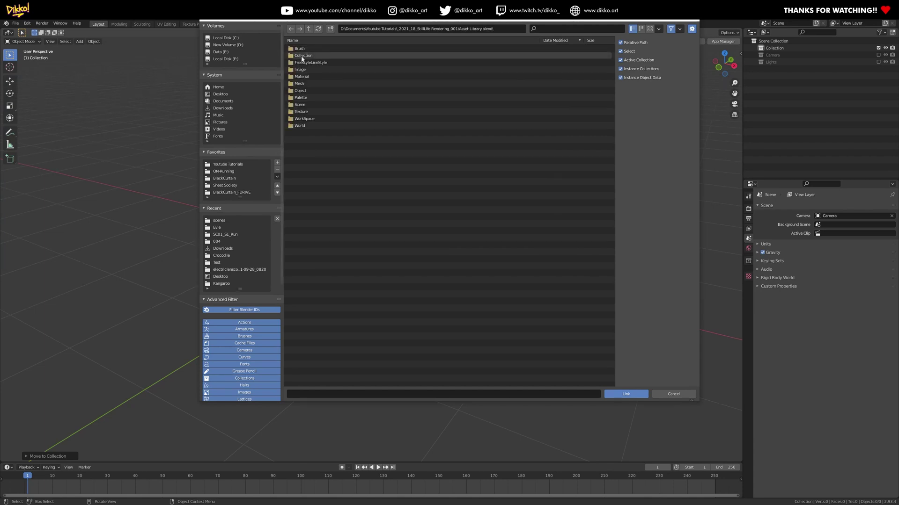
double_click(311, 55)
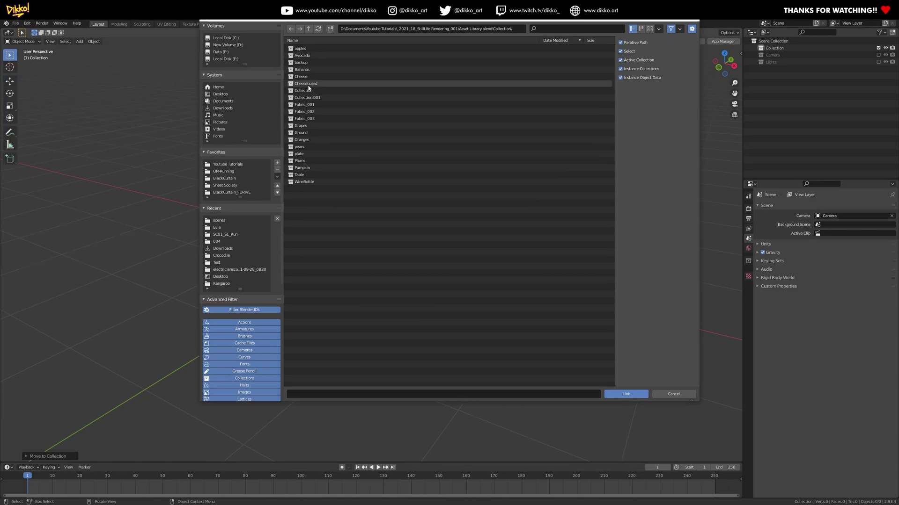
Link all of the library's collections into the scene except backup, Collection and Collection.001.
click(303, 56)
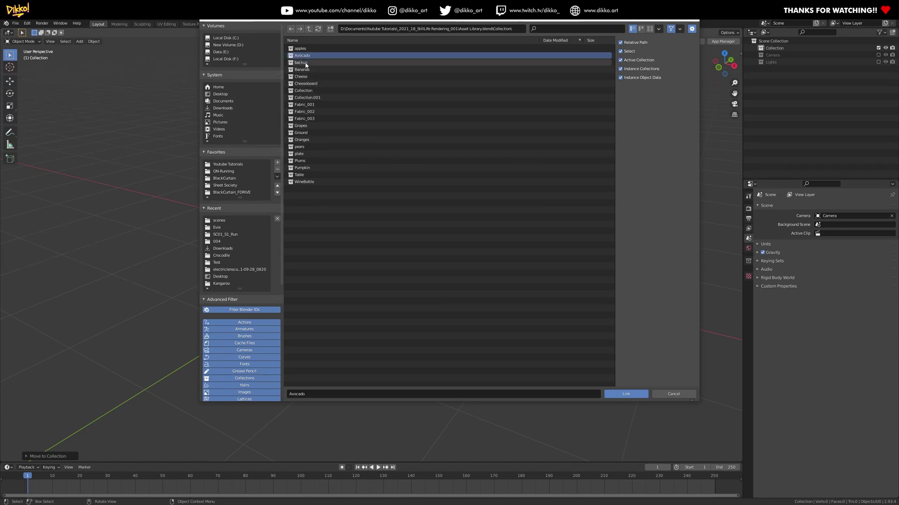
ctrl+click(310, 70)
ctrl+click(309, 77)
ctrl+click(309, 83)
ctrl+click(307, 105)
ctrl+click(307, 111)
ctrl+click(306, 118)
ctrl+click(306, 126)
ctrl+click(304, 133)
ctrl+click(304, 140)
ctrl+click(302, 147)
ctrl+click(301, 154)
ctrl+click(302, 161)
ctrl+click(304, 168)
ctrl+click(305, 174)
ctrl+click(305, 175)
ctrl+click(304, 175)
ctrl+click(306, 182)
ctrl+click(300, 48)
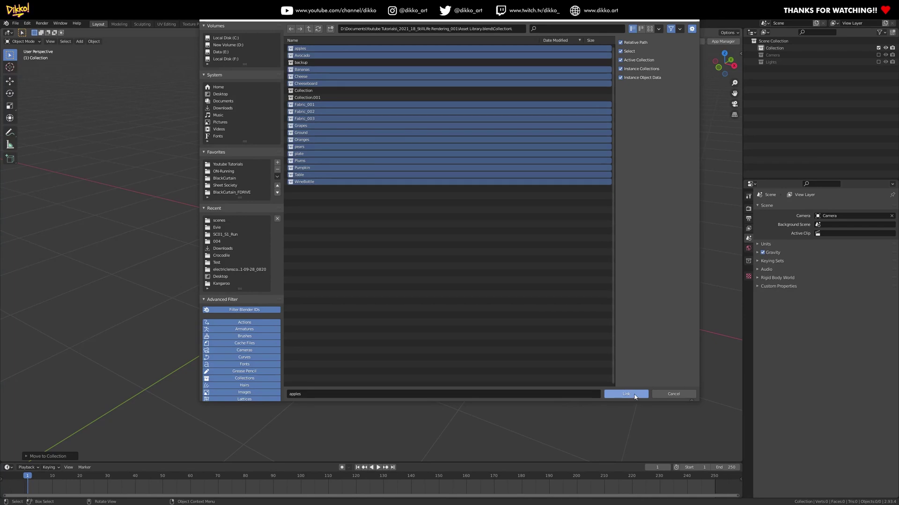
click(634, 395)
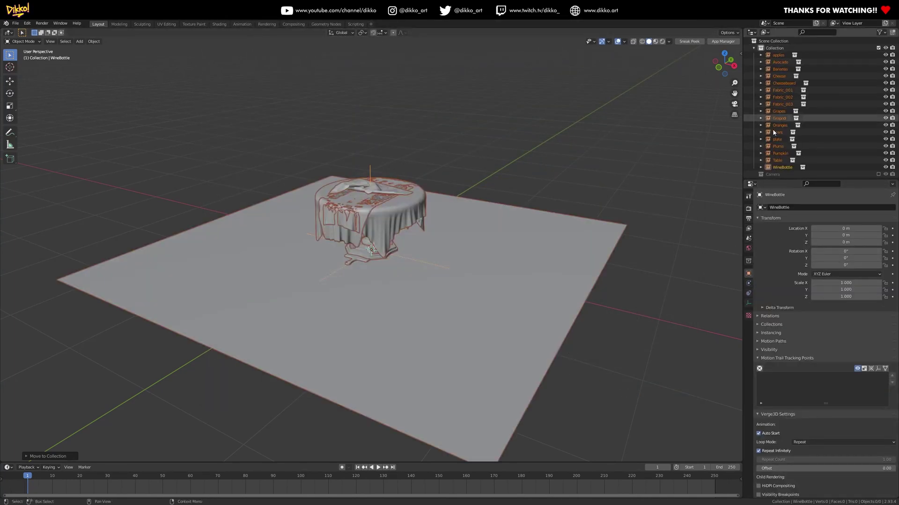
Raise the apples, Avocado, Bananas, Cheese, Grapes, Oranges, pears, Plums, Pumpkin and WineBottle instances together about 1.07 m above the ground.
middle_drag(476, 316, 451, 344)
scroll(451, 344, up, 4)
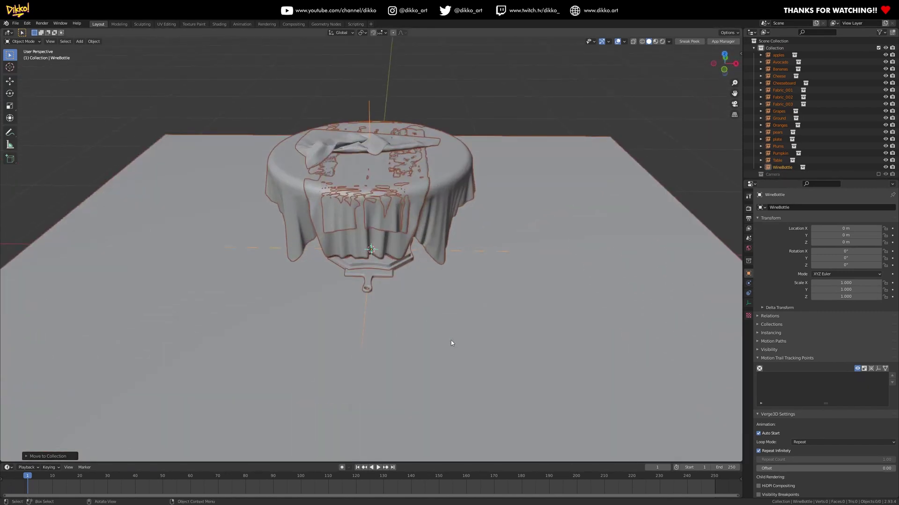
click(777, 167)
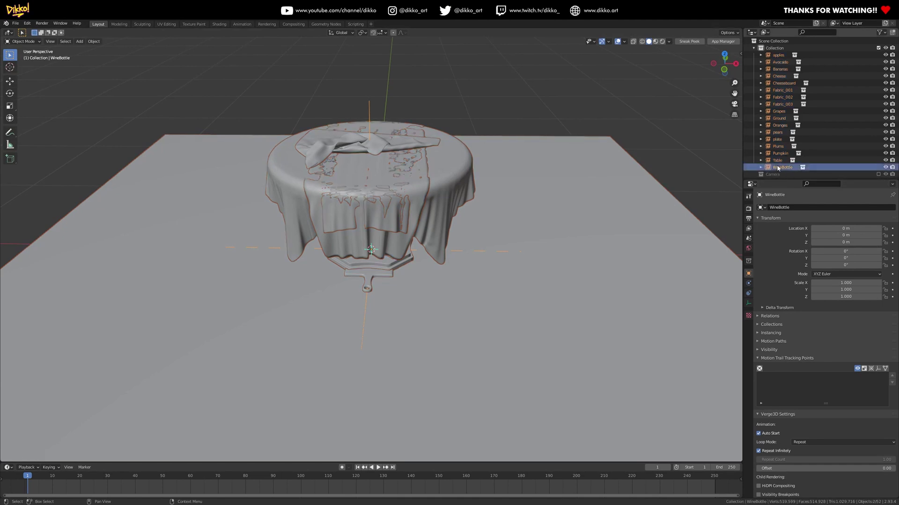
click(778, 57)
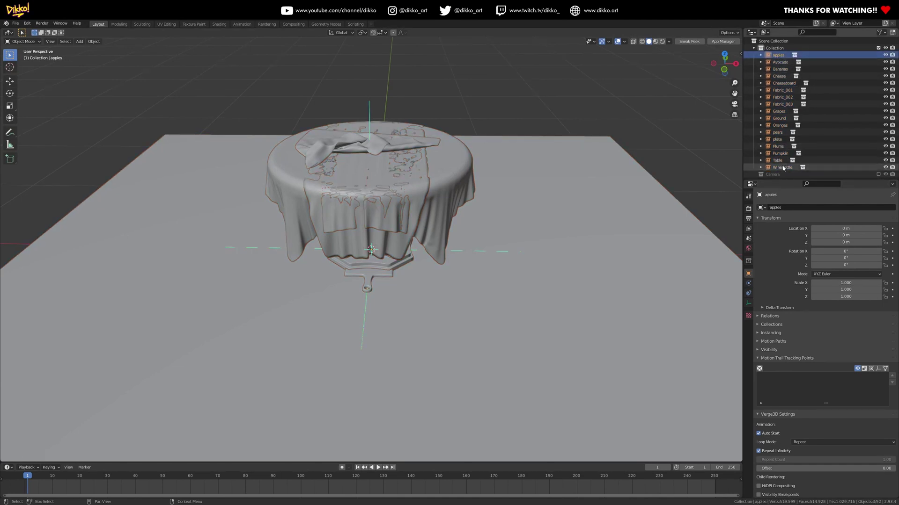
shift+click(783, 78)
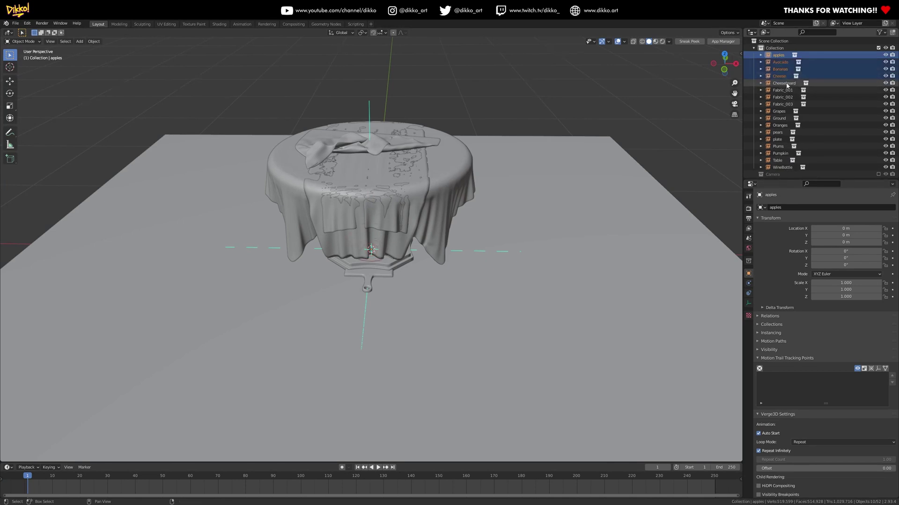
ctrl+click(779, 111)
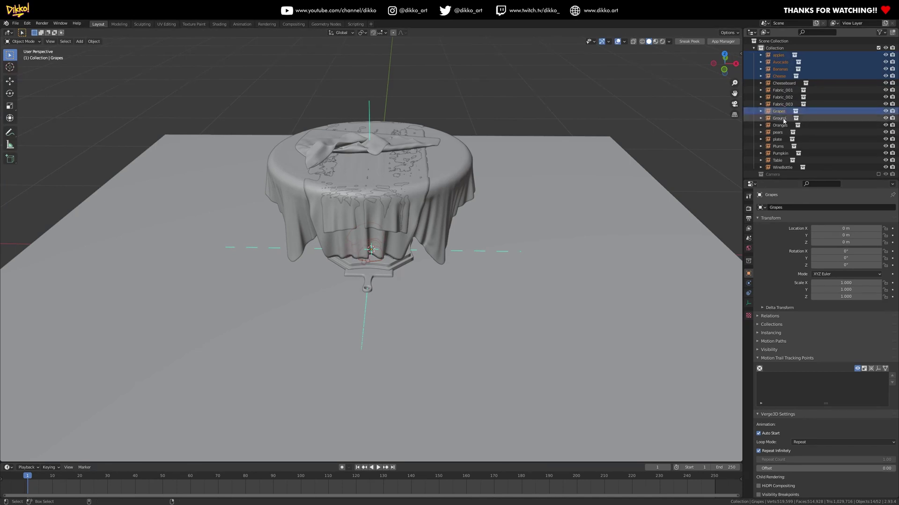
ctrl+click(783, 126)
ctrl+click(778, 132)
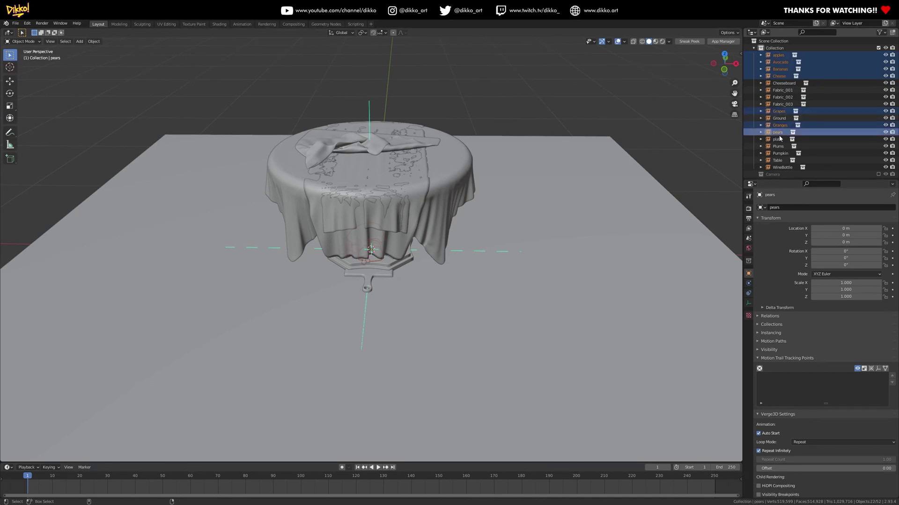
ctrl+click(778, 146)
ctrl+click(780, 153)
ctrl+click(780, 167)
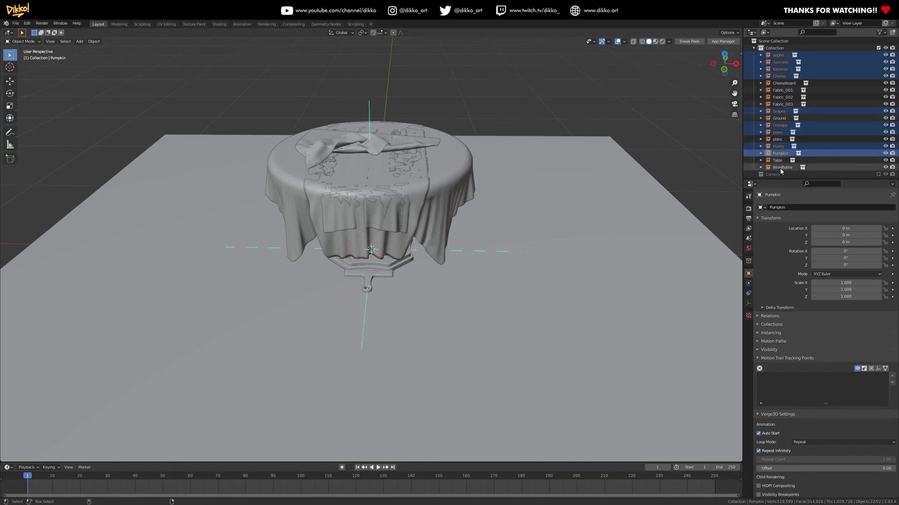
click(9, 82)
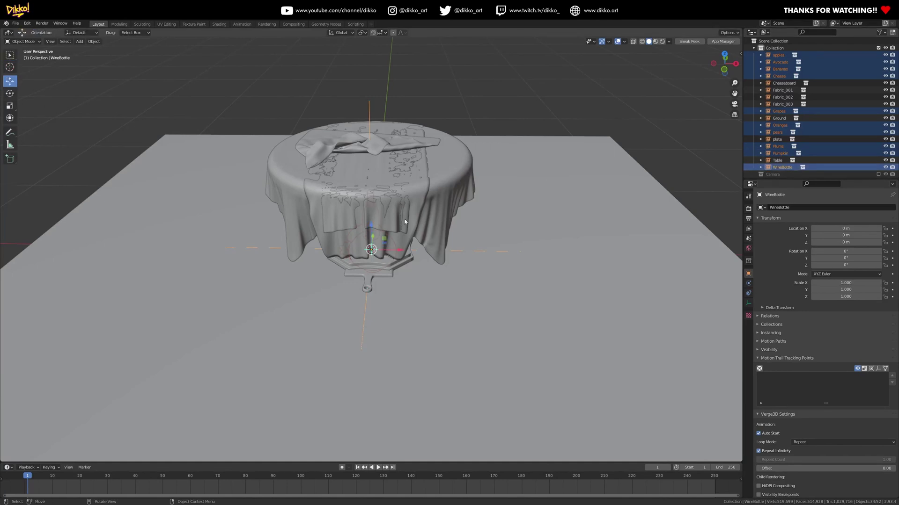
middle_drag(371, 230, 371, 229)
drag(371, 228, 395, 56)
middle_drag(367, 176, 415, 188)
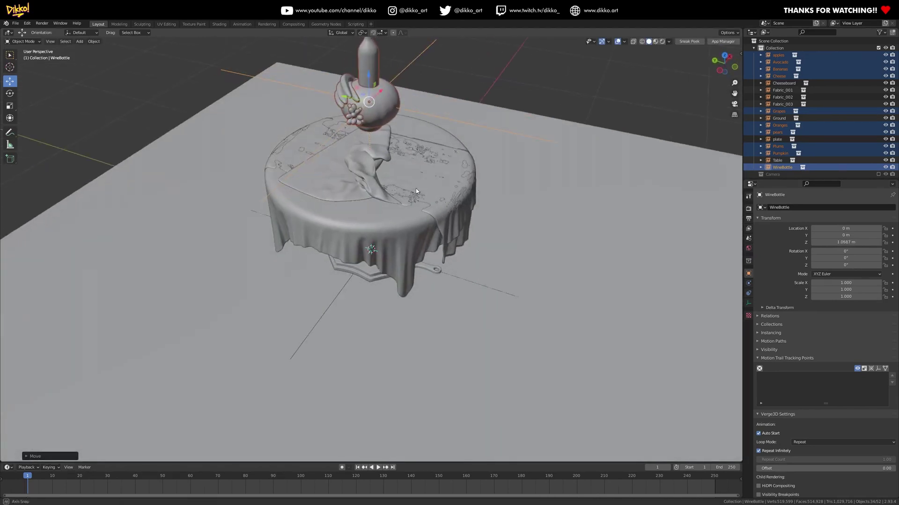
Move Fabric_001, Fabric_002 and Fabric_003 into a new collection named Fabric, exclude it from the view layer, and open the outliner's filter options.
click(428, 255)
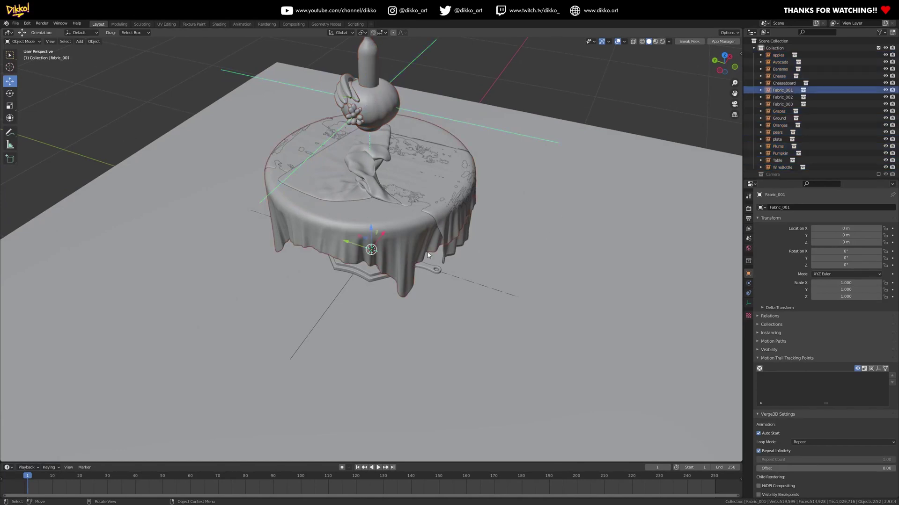
ctrl+click(781, 97)
ctrl+click(779, 104)
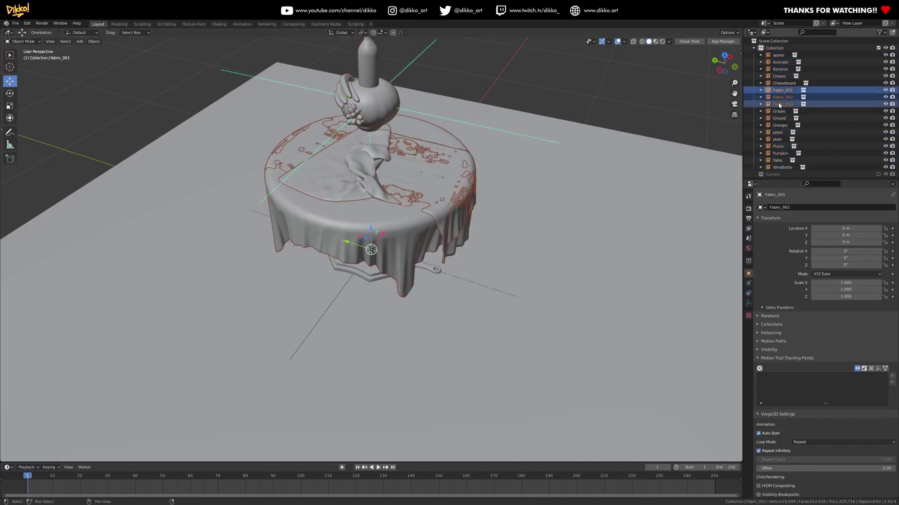
key(m)
click(530, 223)
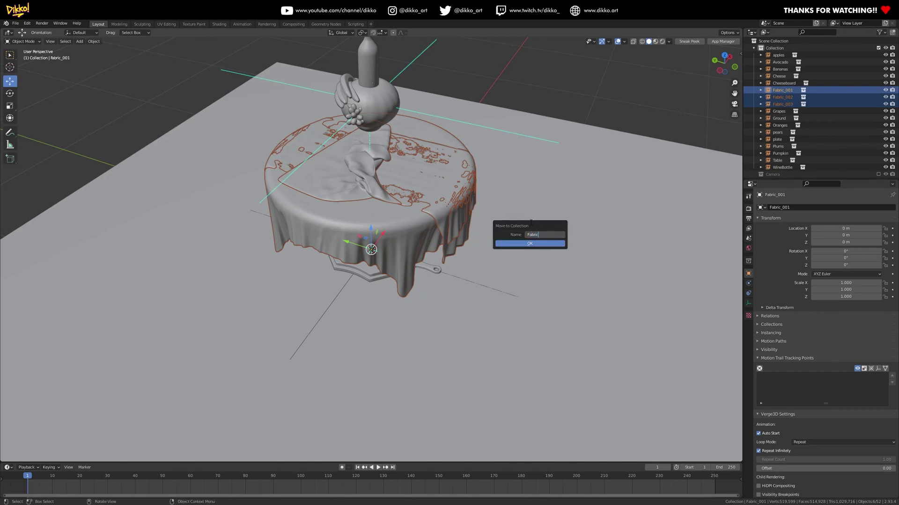
key(Return)
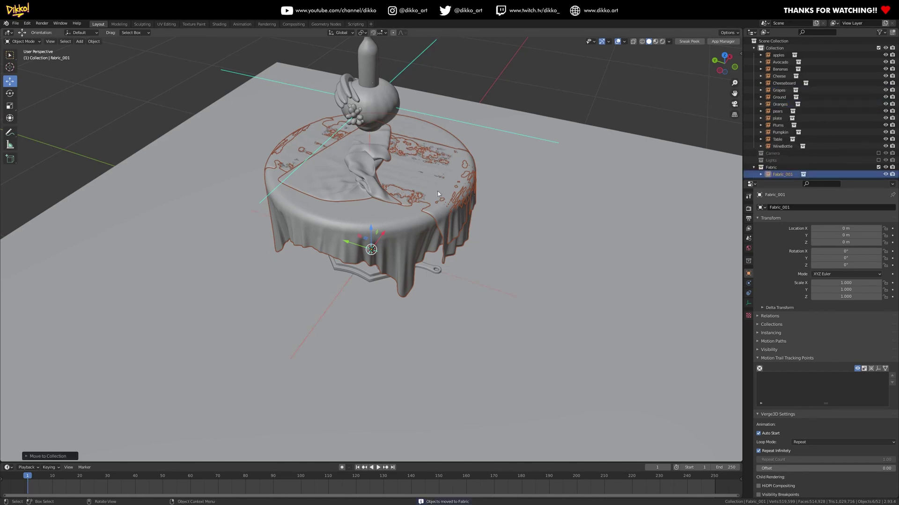
click(878, 167)
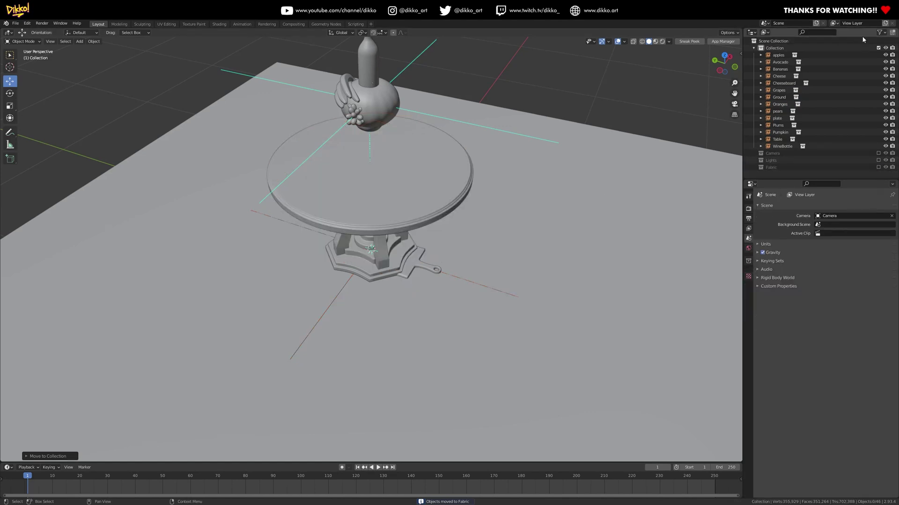
click(879, 33)
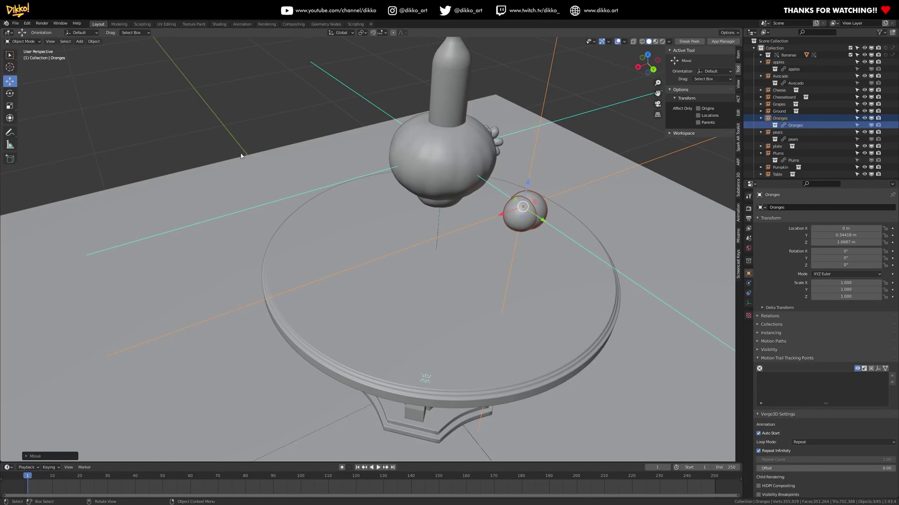
Make a library override of the Oranges instance so its individual objects can be edited.
click(93, 41)
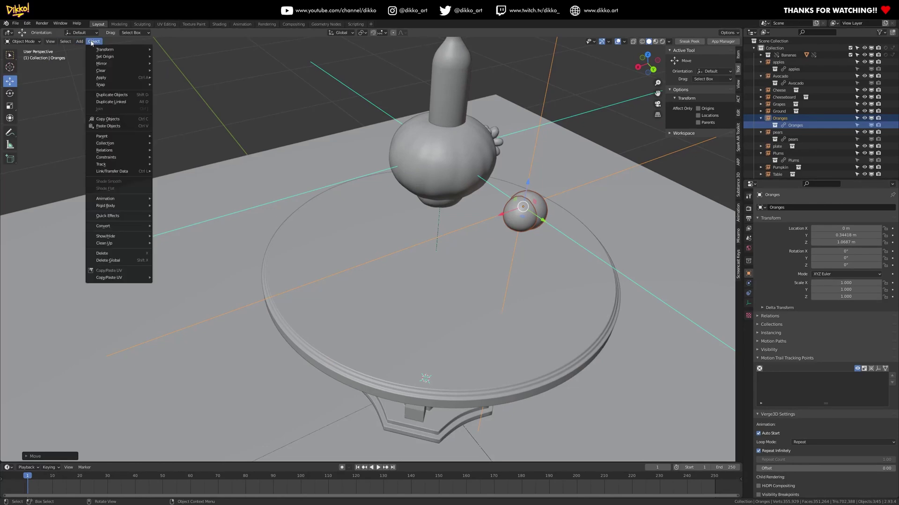
mouse_move(119, 150)
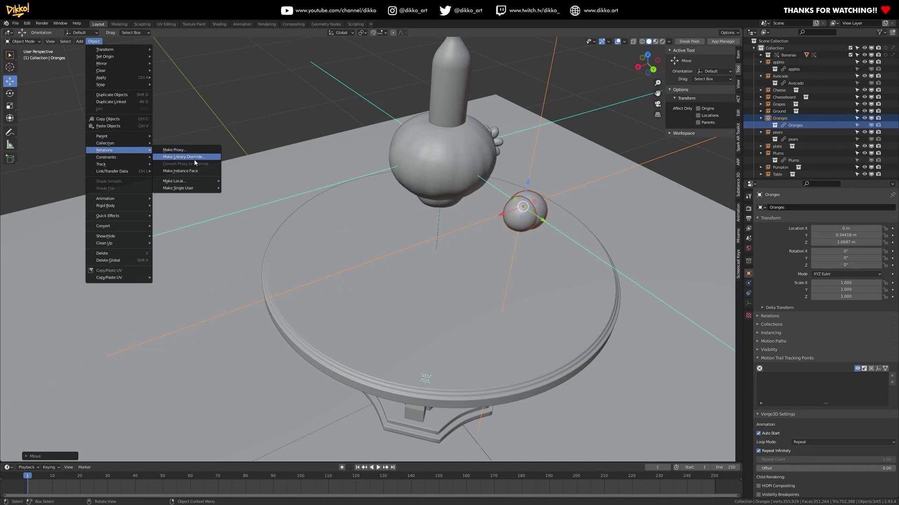
click(168, 149)
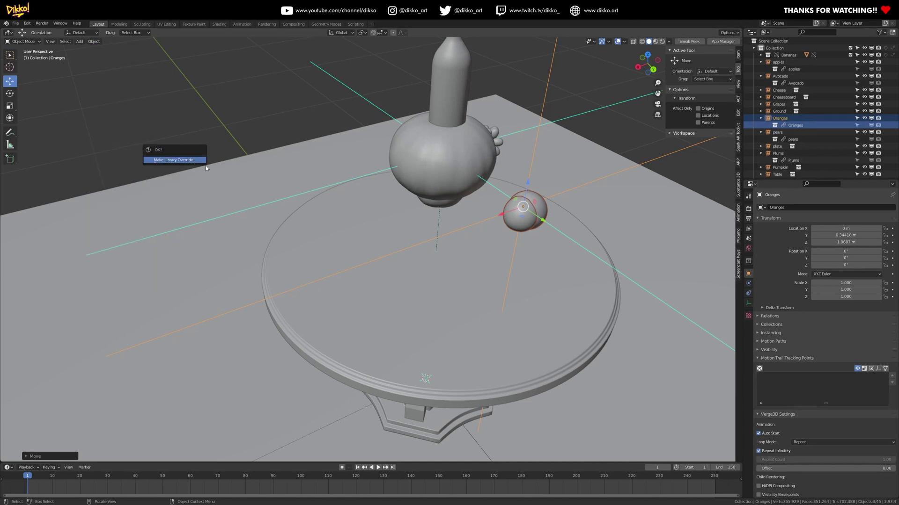
click(93, 41)
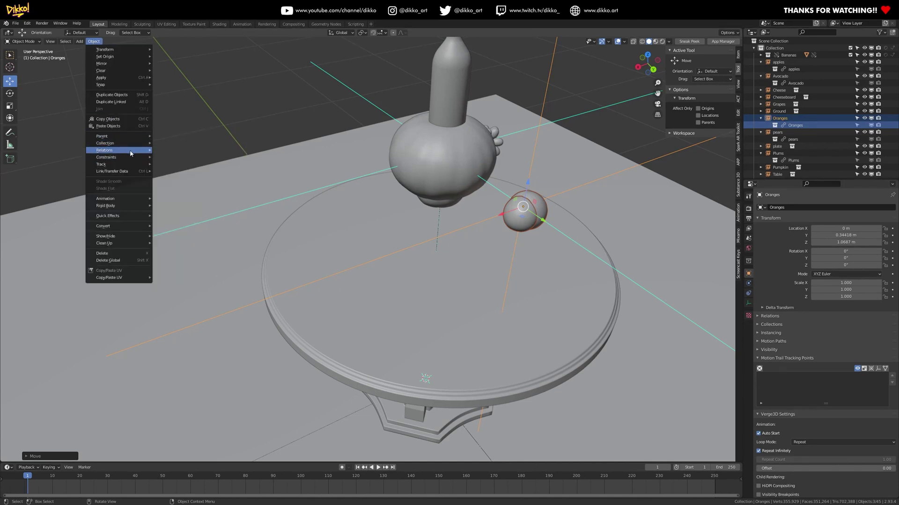
mouse_move(131, 153)
click(199, 159)
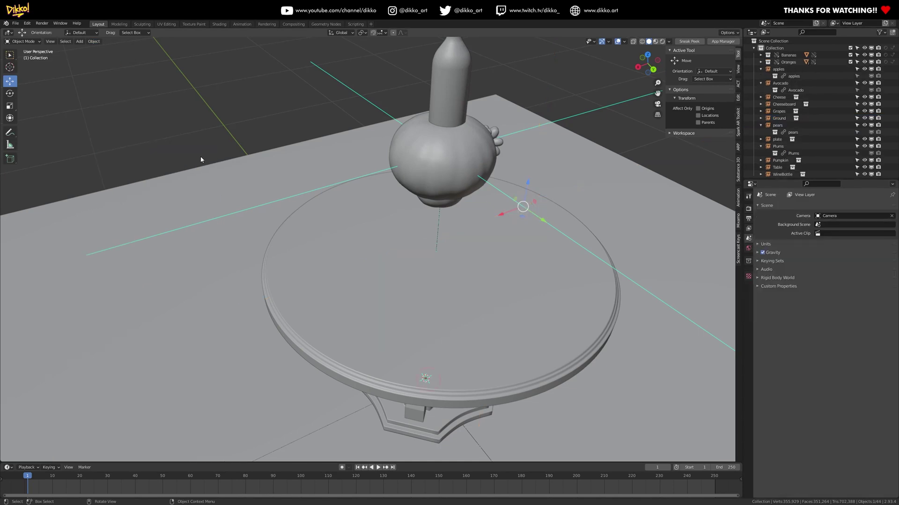
Expand the overridden Oranges collection and select its individual orange objects in turn.
scroll(803, 146, down, 2)
scroll(804, 148, up, 2)
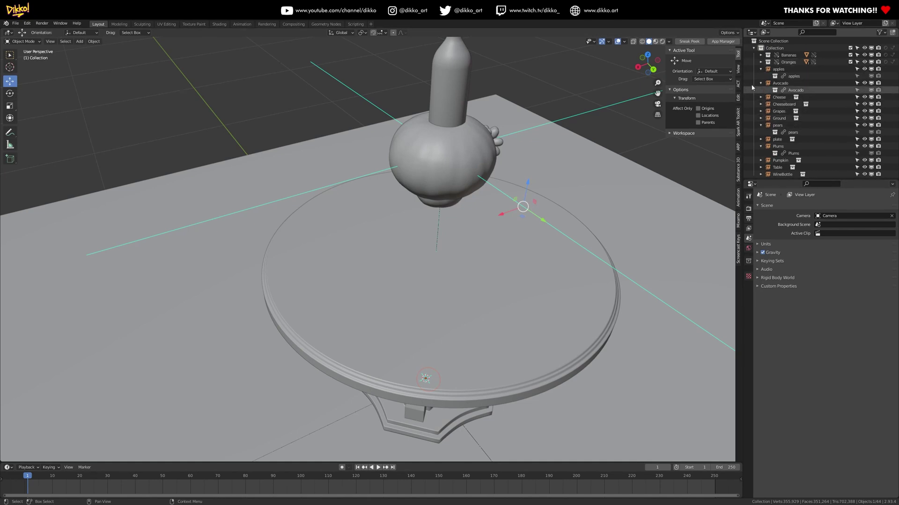
click(761, 62)
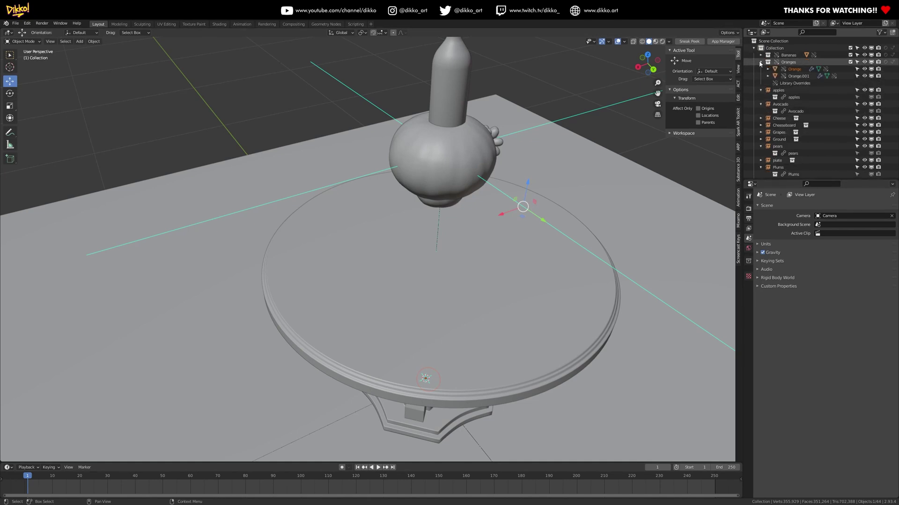
click(799, 70)
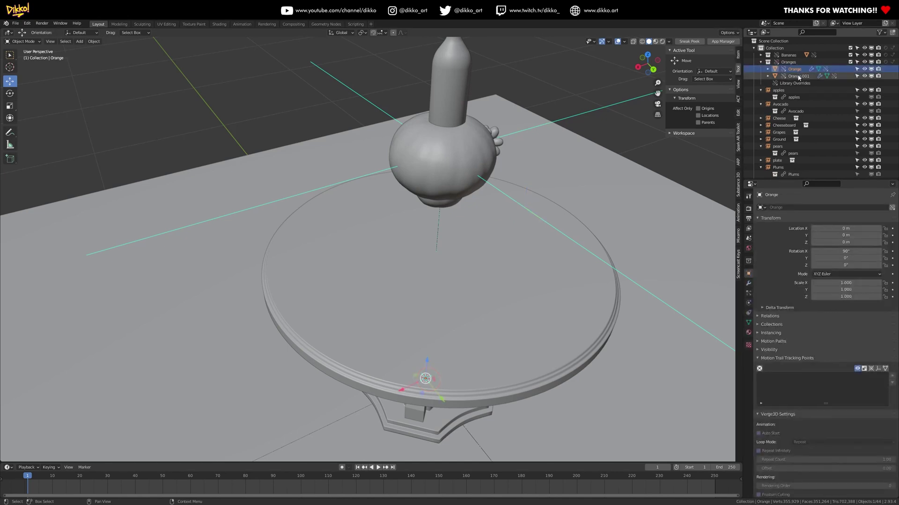
middle_drag(459, 412, 640, 215)
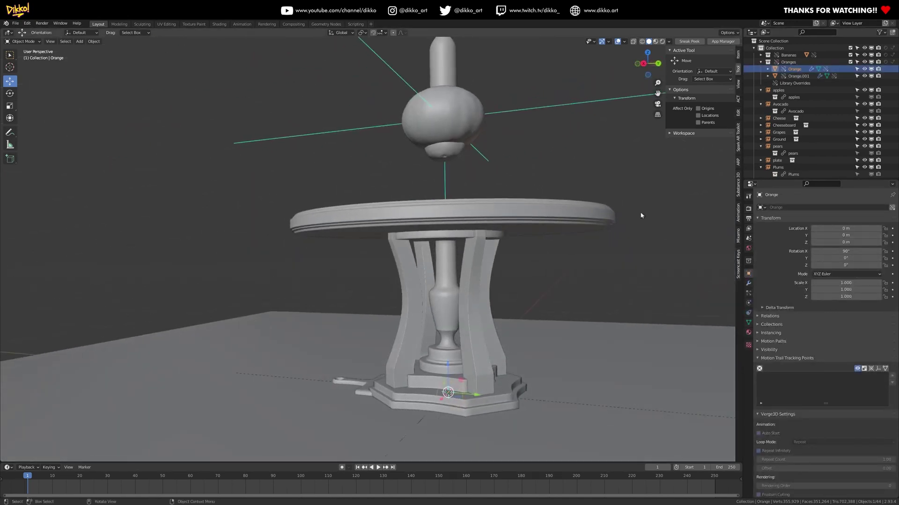
click(798, 75)
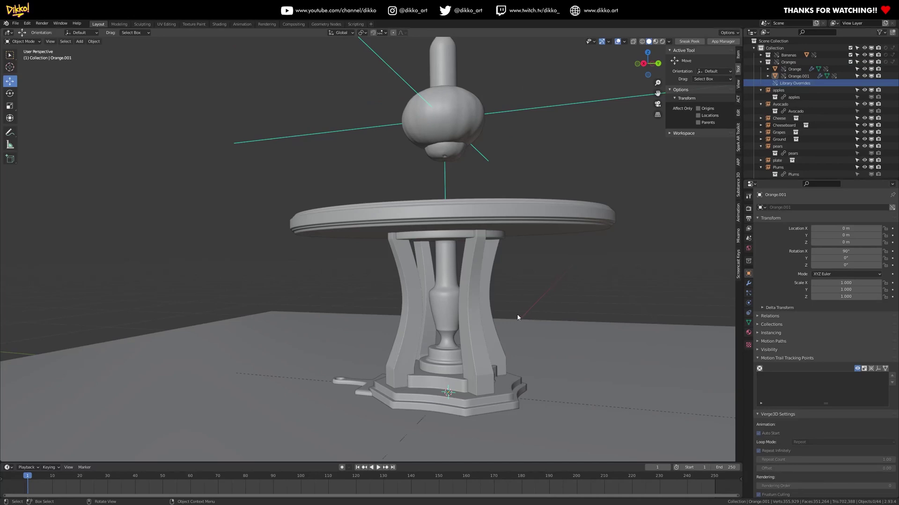
Undo the library overrides of Oranges and Bananas together with the moves made to those instances.
key(ctrl+z)
key(ctrl+z)
key(ctrl+z)
key(ctrl+z)
key(ctrl+z)
middle_drag(502, 261, 437, 225)
key(ctrl+z)
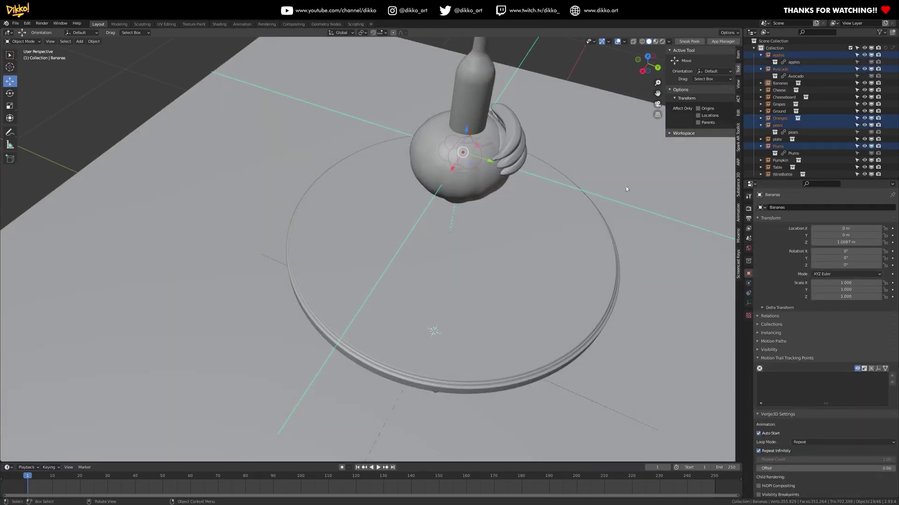
key(ctrl+z)
key(ctrl+z)
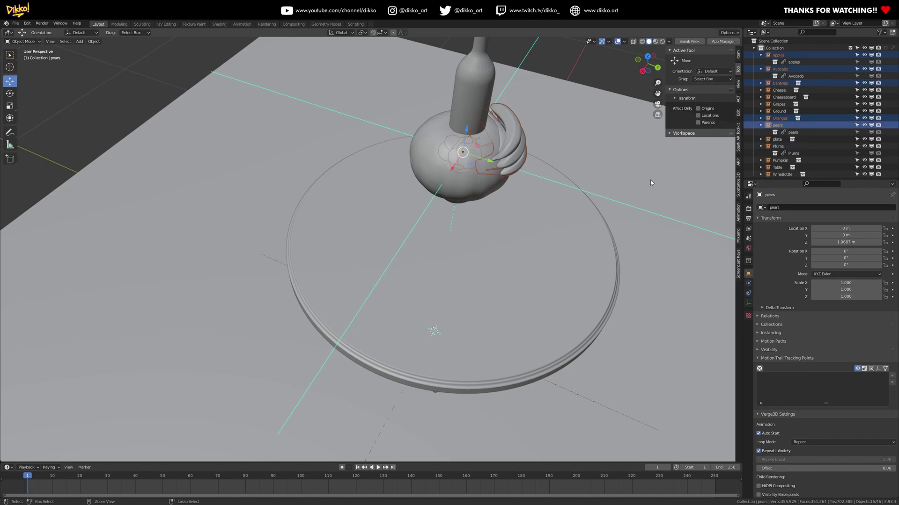
Move the apples instance about 0.43 m along Y and make a library override of it.
click(779, 55)
middle_drag(508, 292, 478, 174)
drag(478, 173, 611, 179)
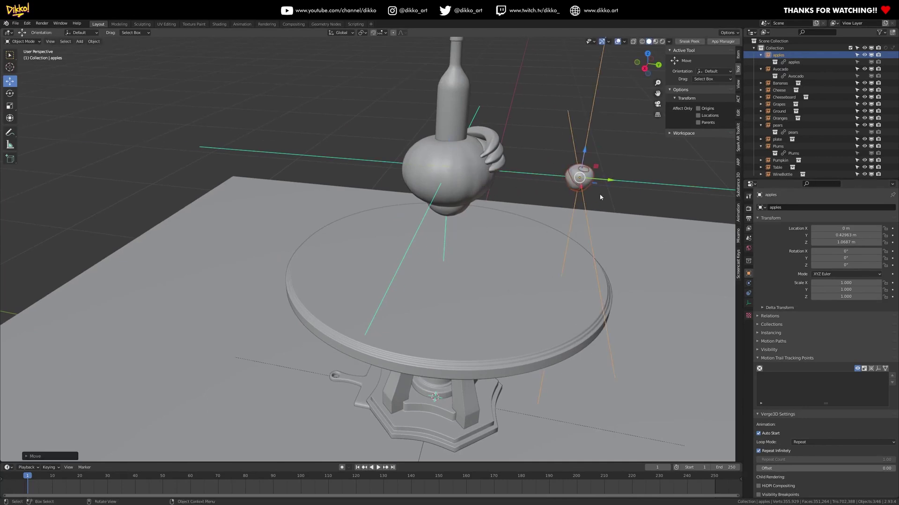
right_click(590, 180)
click(93, 41)
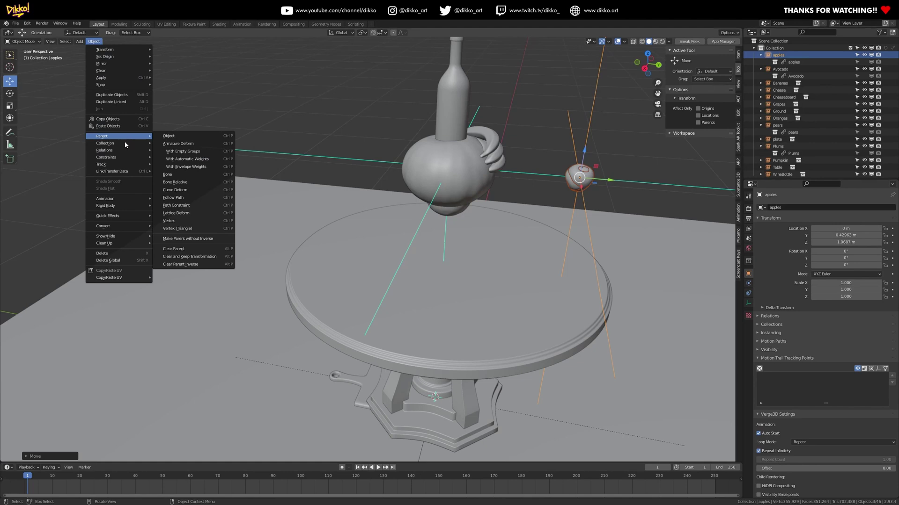
mouse_move(123, 152)
click(182, 157)
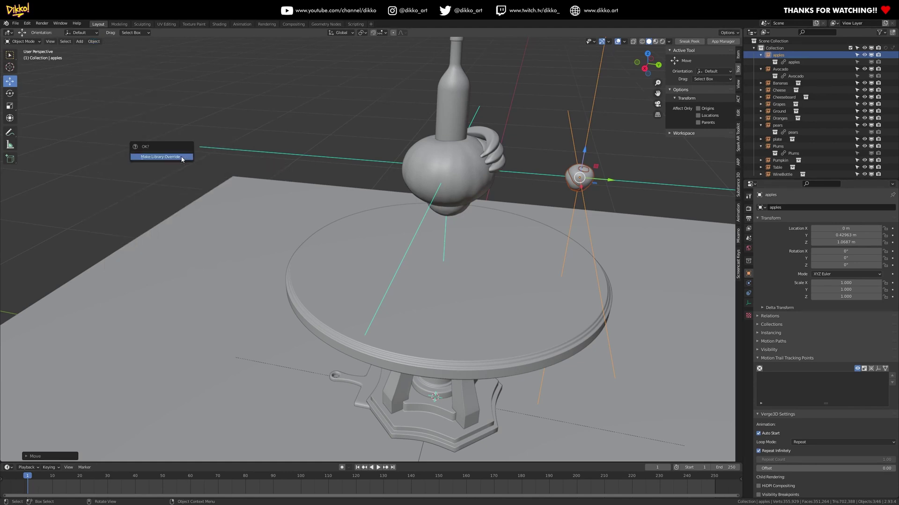
click(181, 159)
Select both apple objects in the overridden apples collection and raise them to about 0.73 m, just above the tabletop.
middle_drag(485, 357, 480, 264)
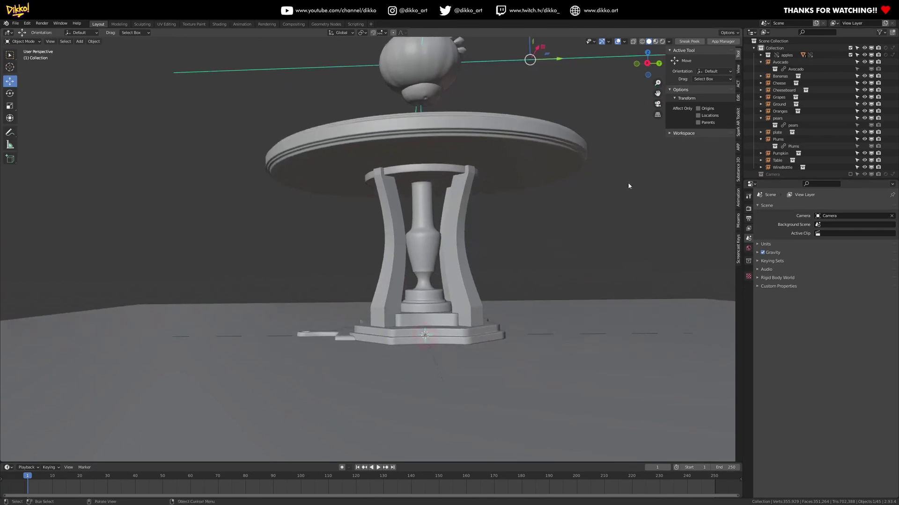
click(761, 54)
click(796, 62)
shift+click(796, 70)
drag(424, 308, 424, 85)
middle_drag(425, 89, 474, 159)
drag(426, 85, 435, 124)
Separate the two apples and place them side by side on the tabletop, with Apple.001 at about 0.2 m along X.
scroll(434, 124, up, 6)
click(433, 136)
drag(467, 163, 508, 190)
scroll(548, 210, down, 5)
middle_drag(549, 210, 584, 208)
middle_drag(498, 249, 494, 263)
click(386, 243)
drag(418, 246, 525, 257)
click(446, 254)
drag(460, 247, 510, 248)
click(498, 248)
click(480, 253)
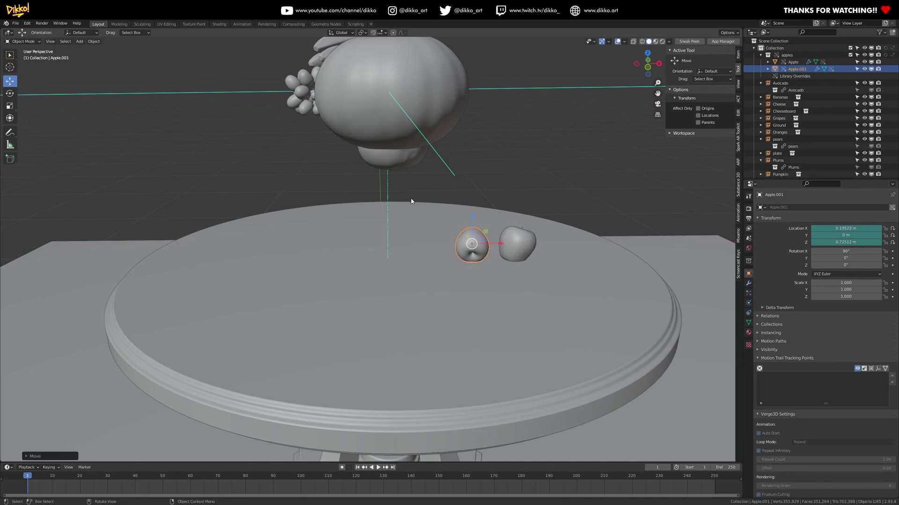
Select the Pumpkin collection instance hanging above the table and make a library override of it.
scroll(411, 201, down, 2)
scroll(799, 132, down, 1)
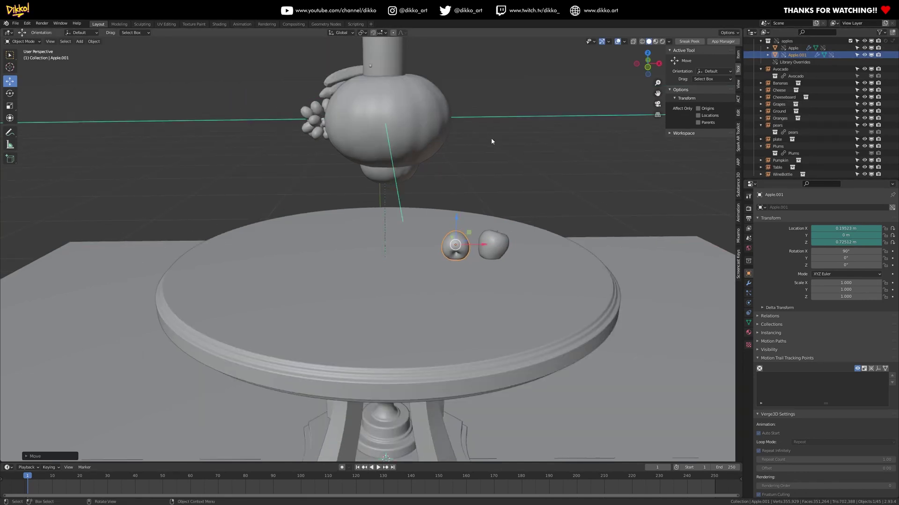
click(425, 136)
scroll(419, 158, down, 2)
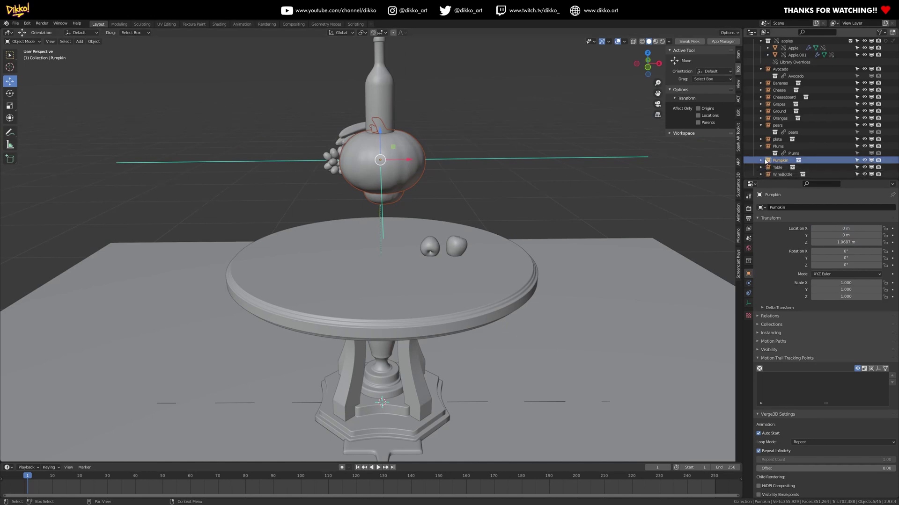
click(93, 41)
mouse_move(119, 151)
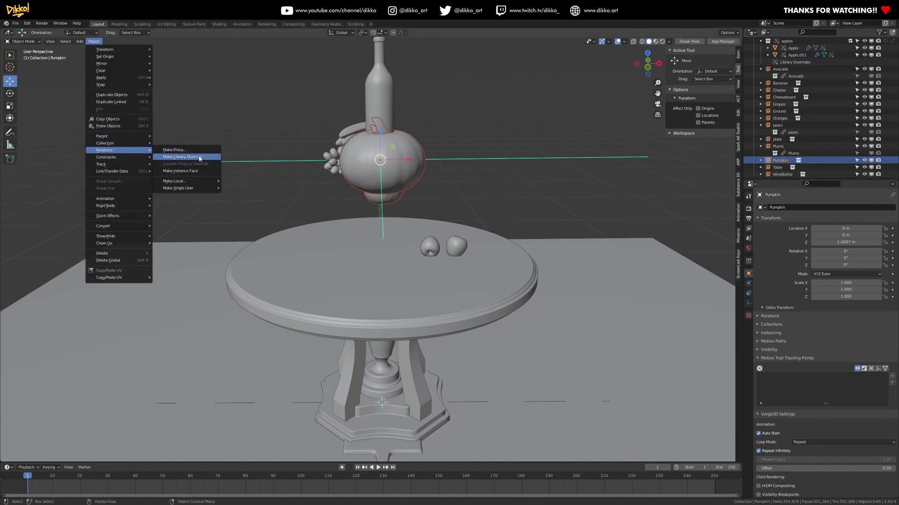
click(199, 157)
click(198, 155)
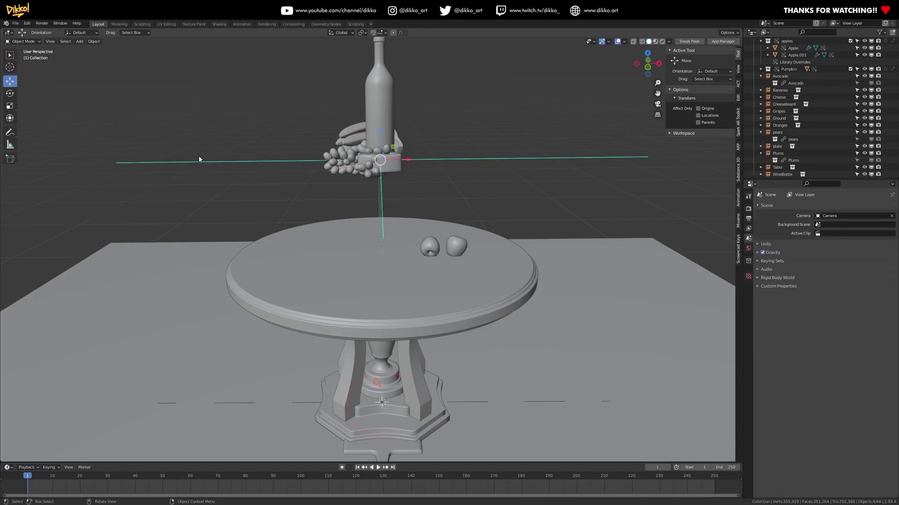
Select all four Decorative_Pumpkin objects in the overridden Pumpkin collection and raise them to about 0.84 m, above the tabletop.
scroll(402, 285, down, 4)
scroll(405, 320, up, 2)
middle_drag(406, 321, 417, 281)
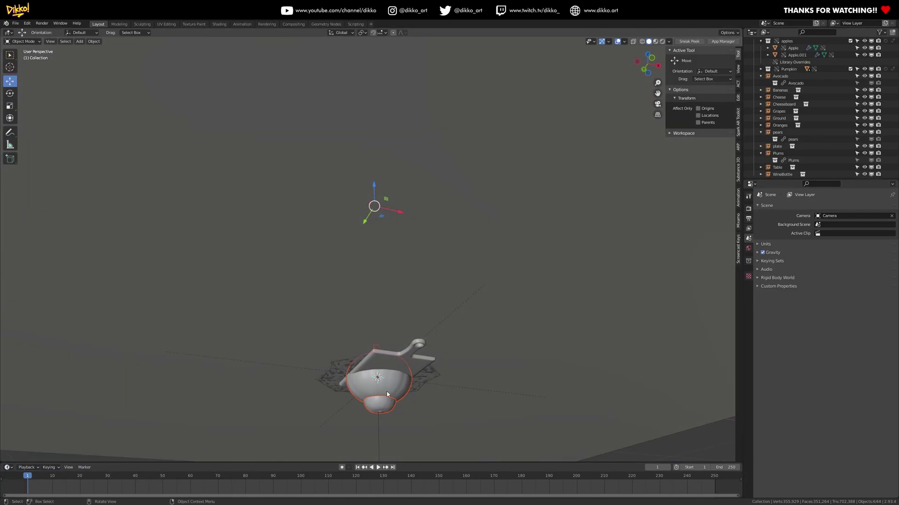
scroll(813, 136, down, 2)
scroll(780, 100, up, 3)
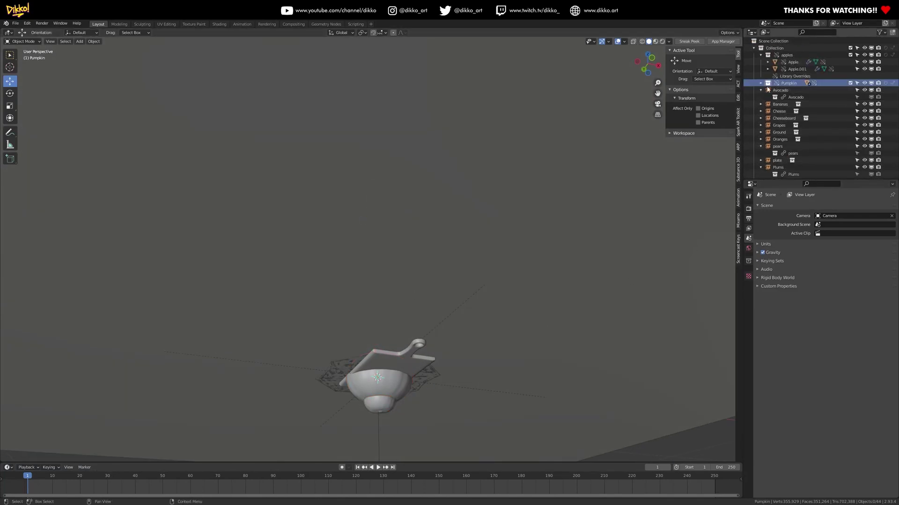
click(806, 90)
shift+click(806, 111)
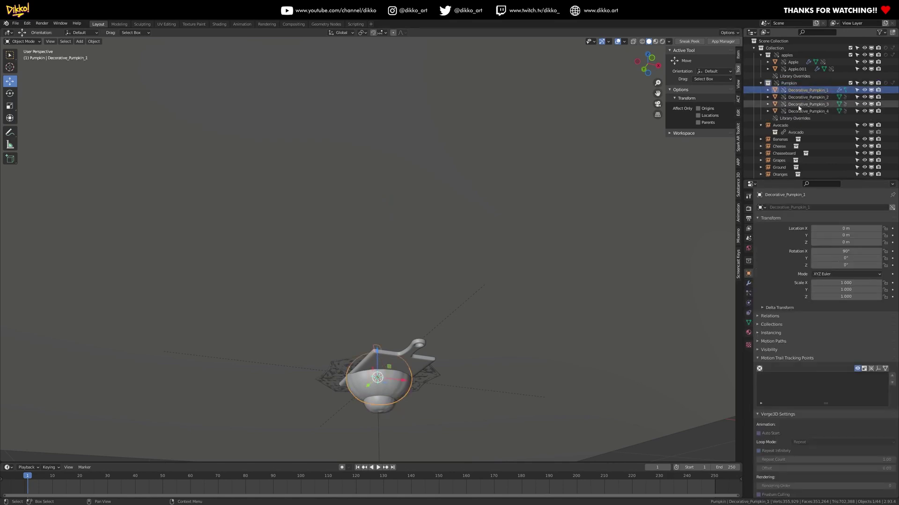
drag(378, 359, 381, 214)
middle_drag(381, 215, 386, 277)
scroll(415, 246, up, 3)
scroll(422, 297, up, 1)
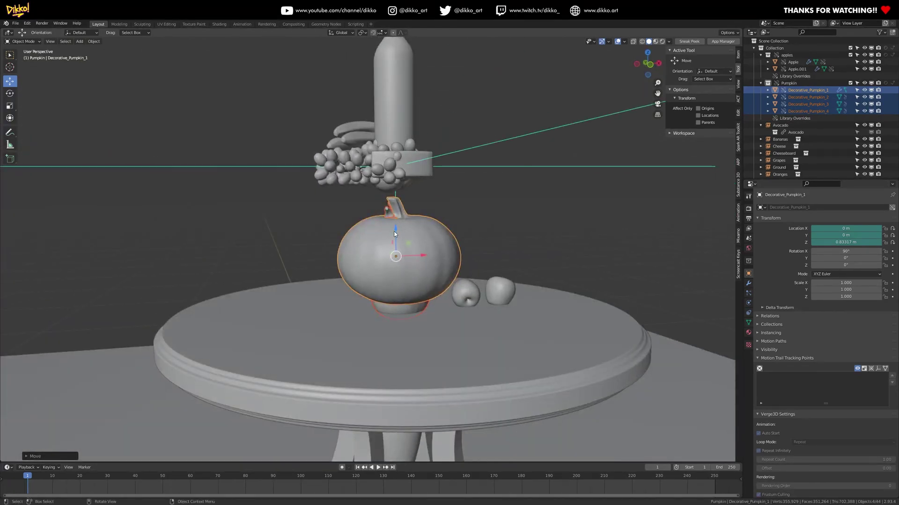
Pull Decorative_Pumpkin_4 out of the pile along negative X and move Decorative_Pumpkin_1 away from it along Y.
click(385, 270)
middle_drag(419, 255, 412, 281)
drag(420, 257, 315, 261)
click(373, 270)
middle_drag(373, 268, 419, 246)
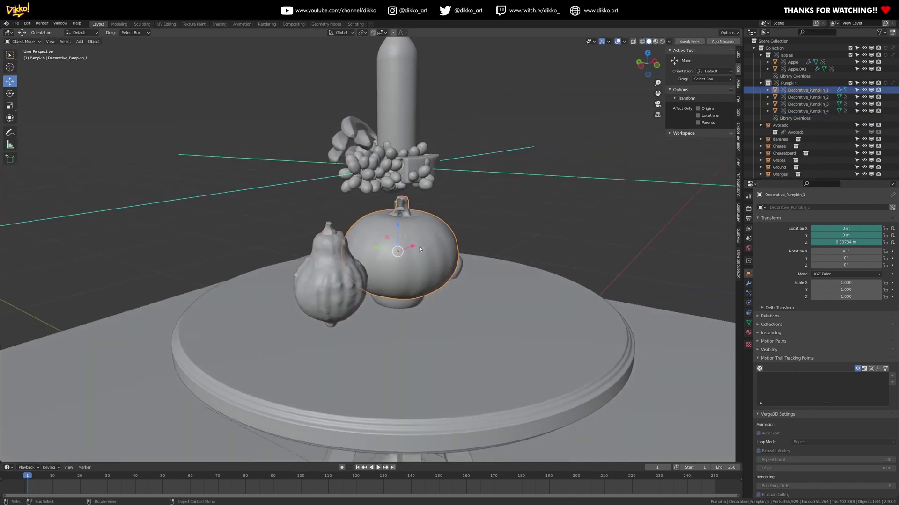
drag(377, 247, 262, 246)
Move Decorative_Pumpkin_3 to about -0.53 m and Decorative_Pumpkin_2 to about -0.73 m along X, lining them up beside Decorative_Pumpkin_4.
click(377, 263)
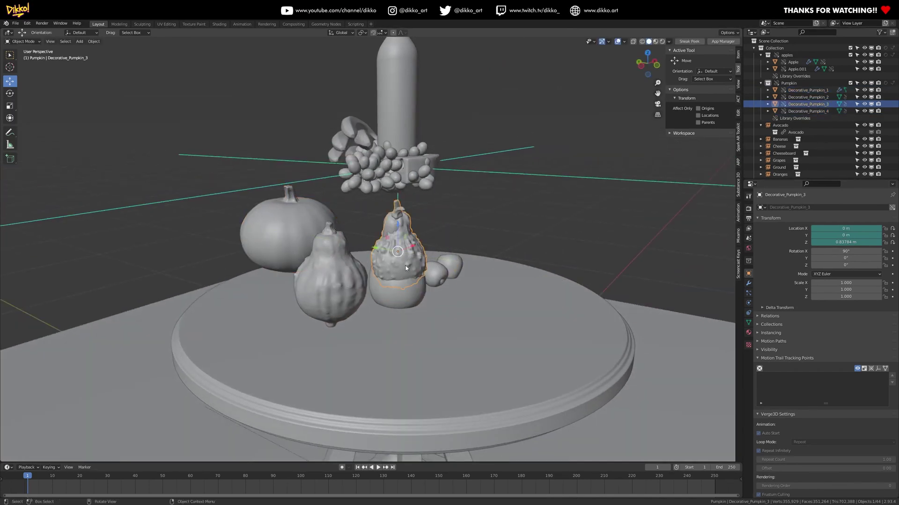
middle_drag(377, 263, 402, 268)
drag(401, 268, 196, 267)
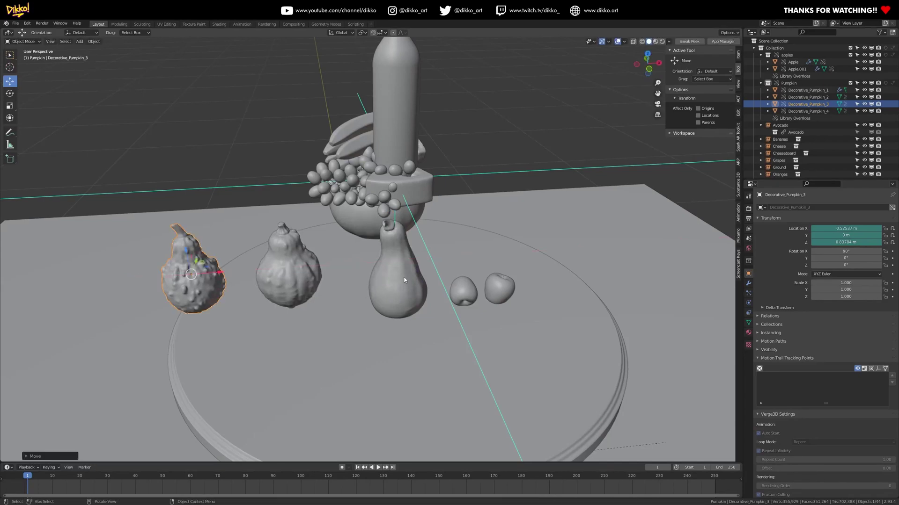
click(406, 271)
drag(423, 259, 141, 267)
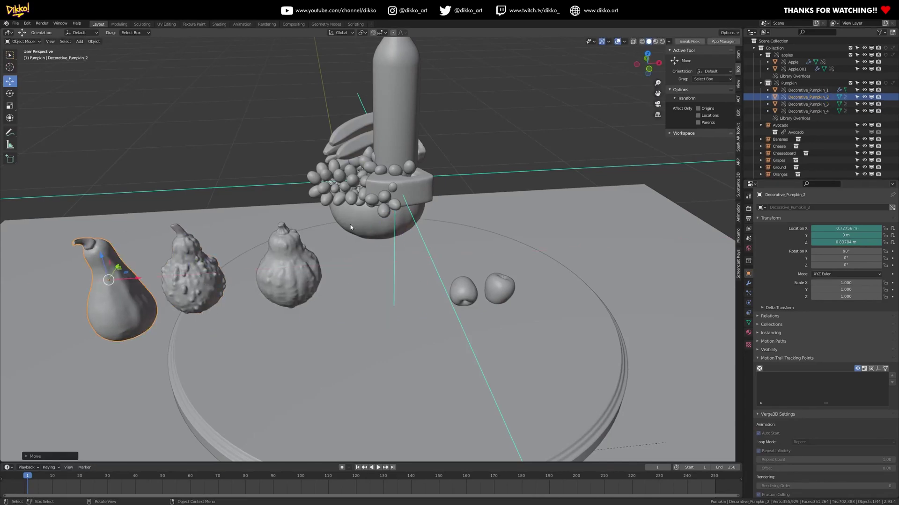
Place the large Decorative_Pumpkin_1 at the outer end of the pumpkin row, at about X -1.07 m and Y -0.04 m.
click(354, 227)
scroll(356, 227, down, 2)
middle_drag(355, 223, 385, 216)
drag(376, 211, 140, 242)
scroll(173, 271, down, 3)
middle_drag(182, 283, 266, 269)
drag(263, 301, 349, 306)
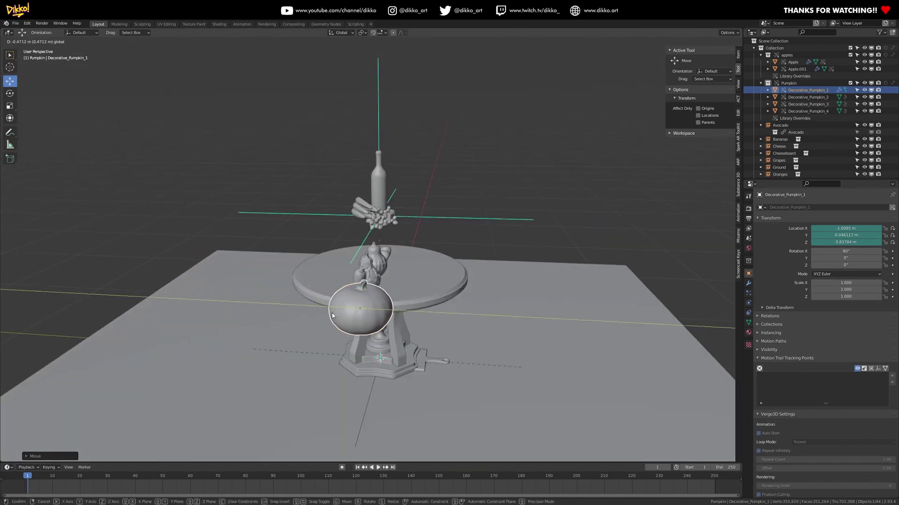
middle_drag(349, 306, 309, 345)
drag(304, 337, 288, 342)
click(292, 342)
middle_drag(292, 342, 358, 285)
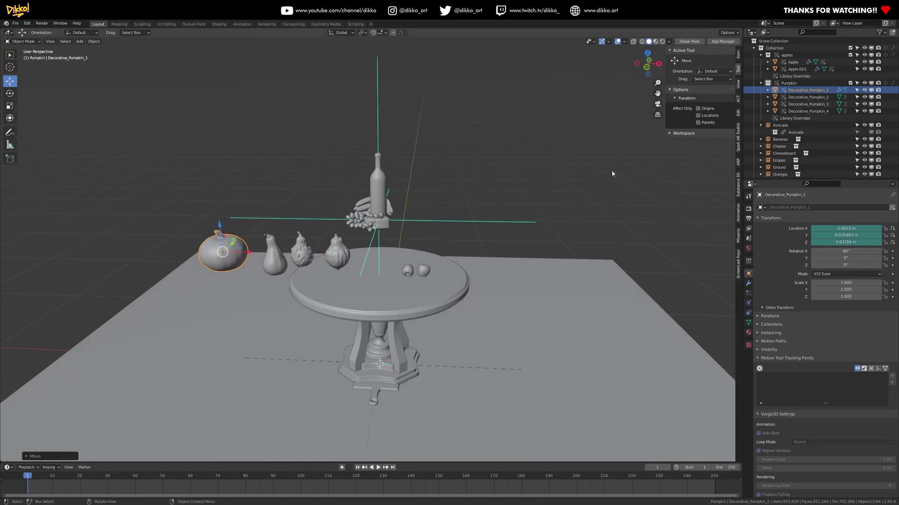
Select the Grapes collection instance hanging above the table.
scroll(347, 189, up, 3)
click(353, 205)
middle_drag(367, 231, 402, 252)
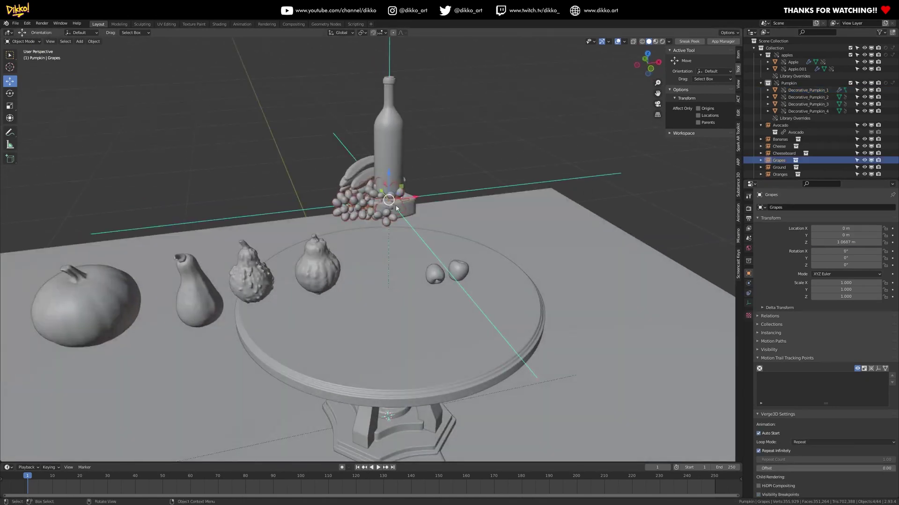